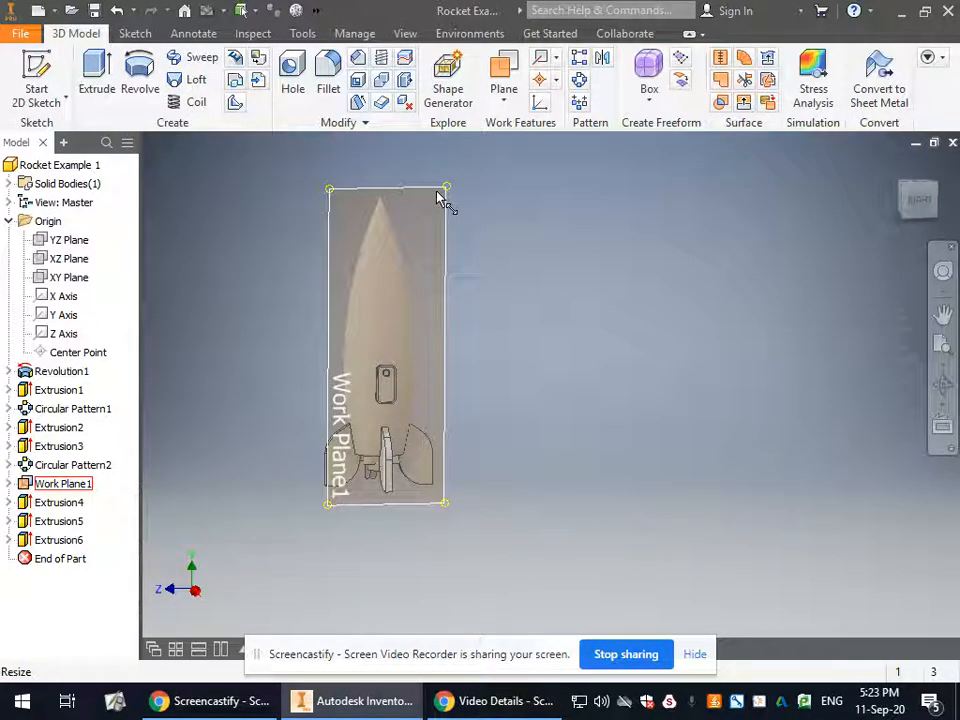
Hide Work Plane1 around the rocket.
right_click(437, 197)
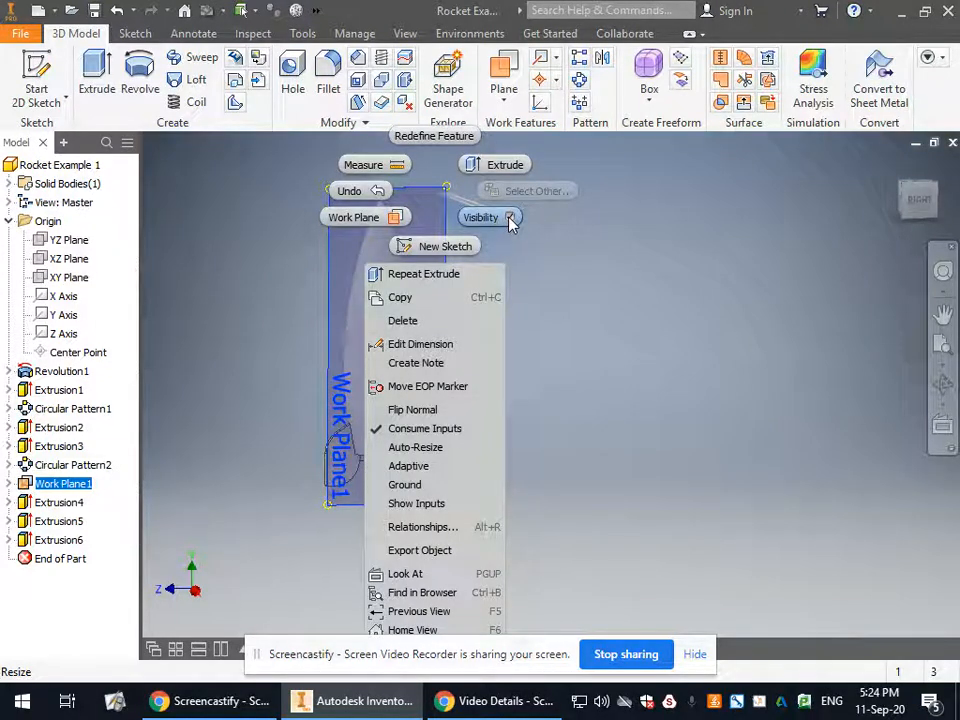
left_click(510, 220)
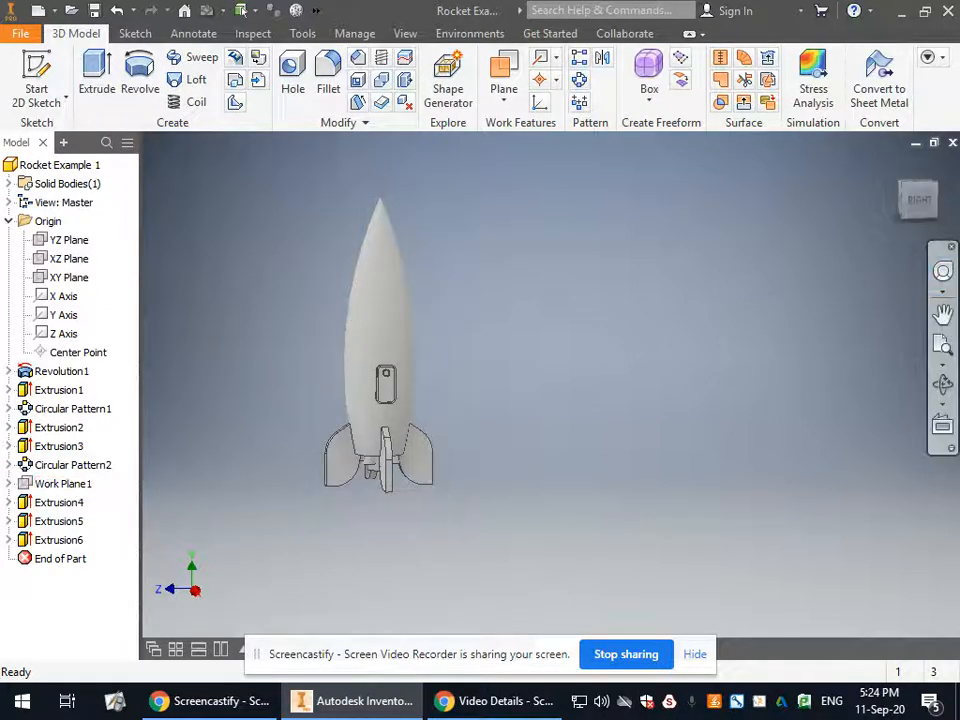
scroll(388, 379, "up", 5)
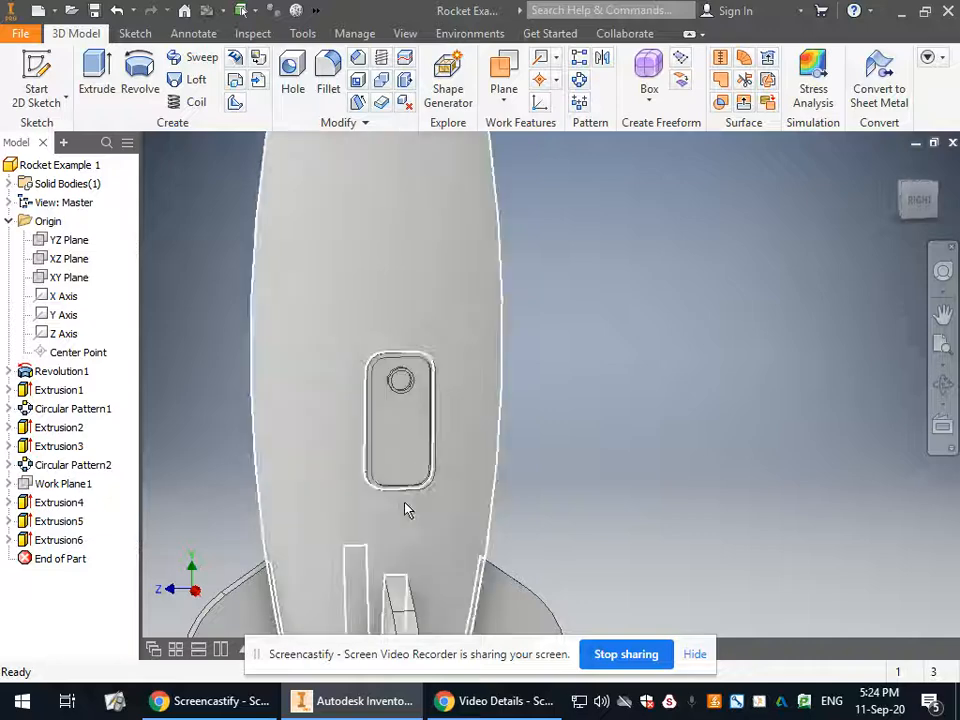
scroll(405, 508, "down", 4)
scroll(415, 466, "up", 5)
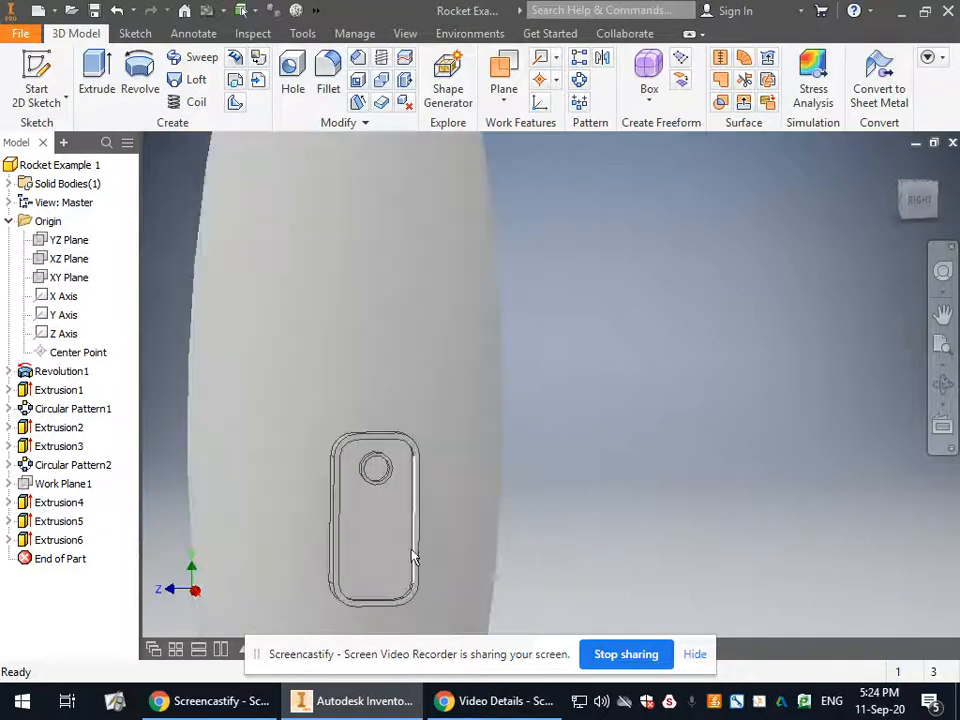
scroll(405, 295, "down", 5)
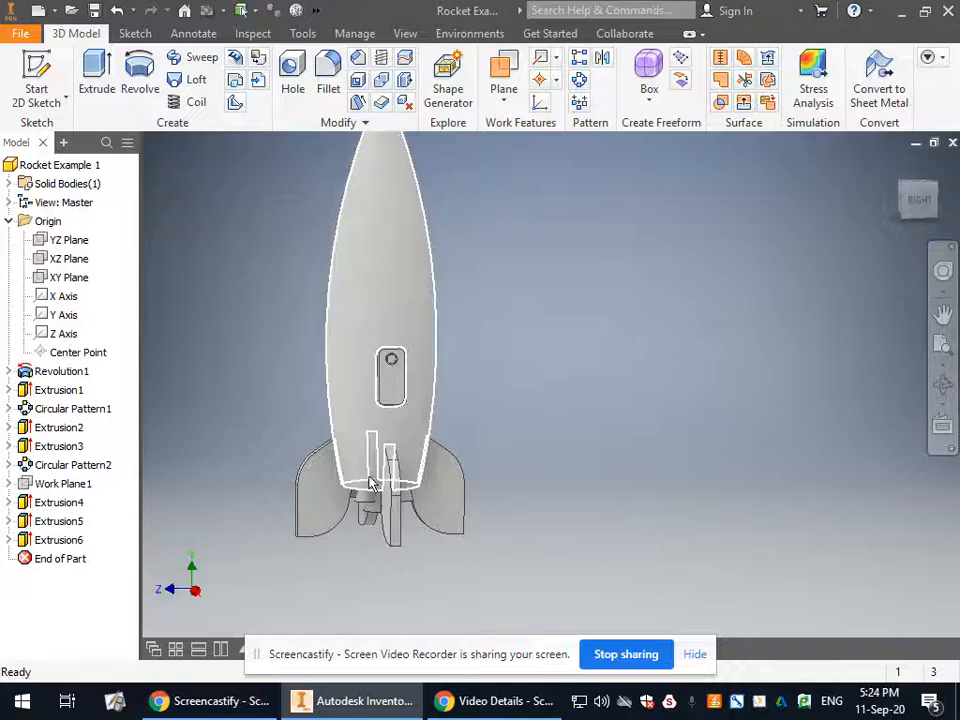
scroll(470, 310, "down", 2)
scroll(426, 403, "up", 5)
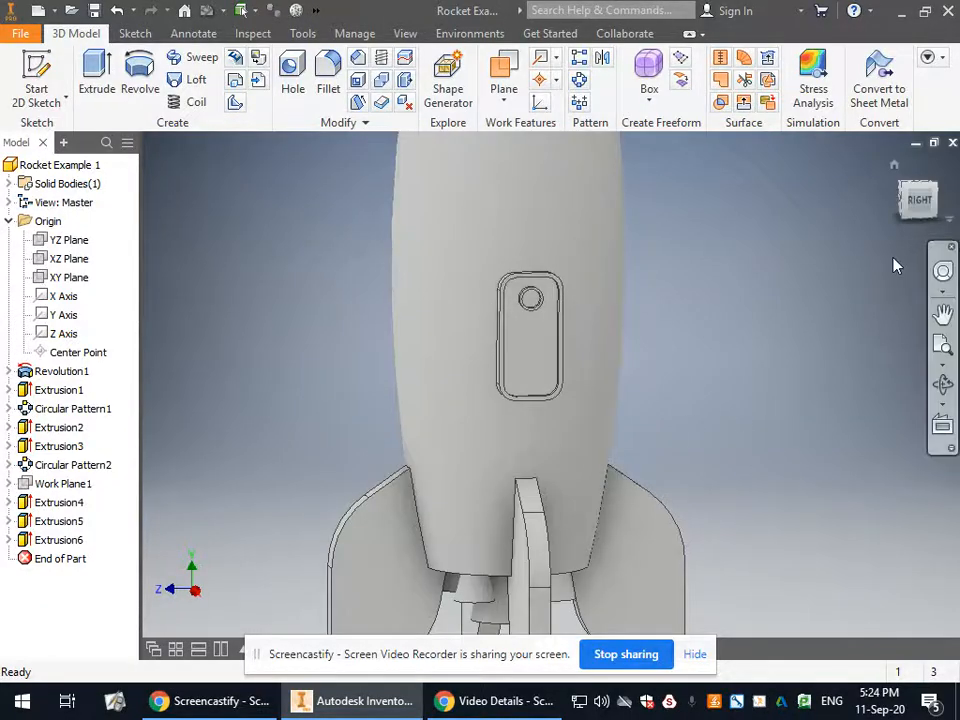
scroll(636, 347, "down", 5)
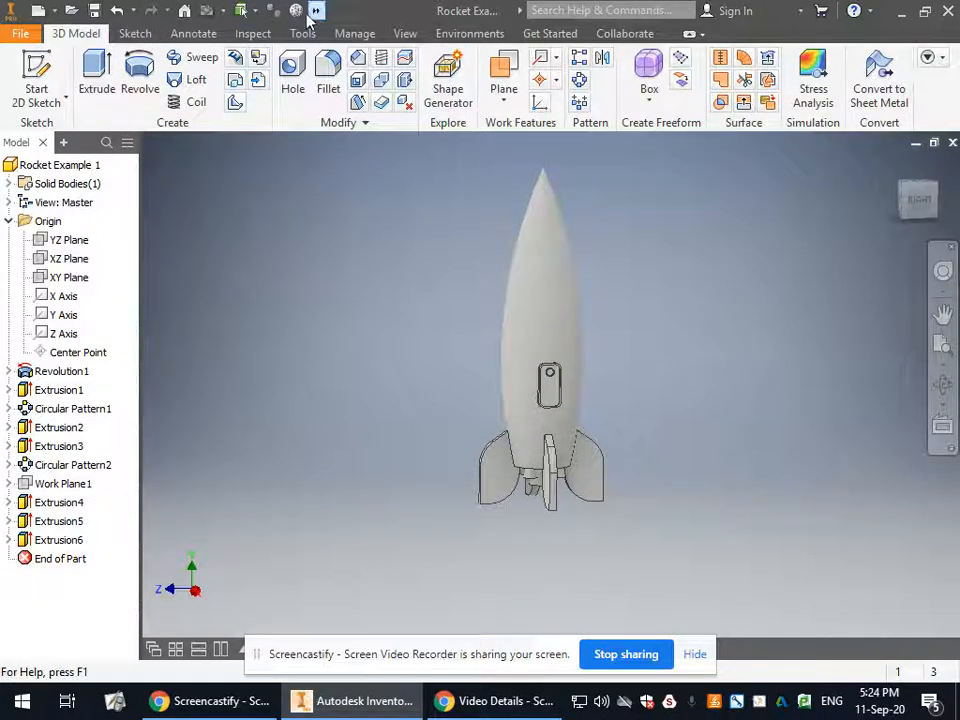
Apply the Black face appearance to the rocket's main body surface.
left_click(559, 300)
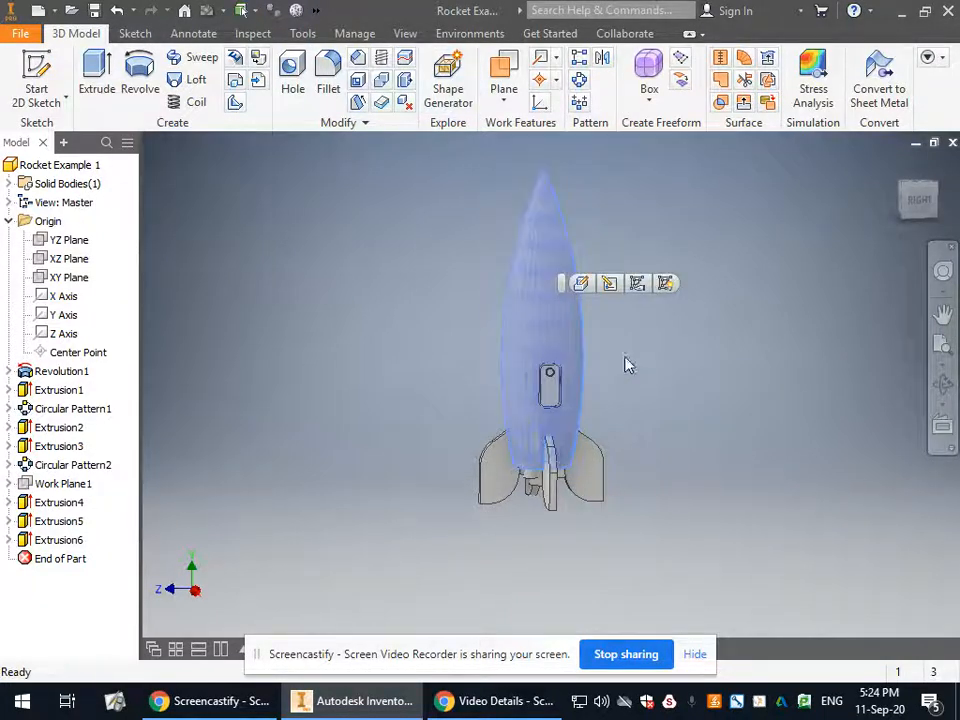
right_click(544, 251)
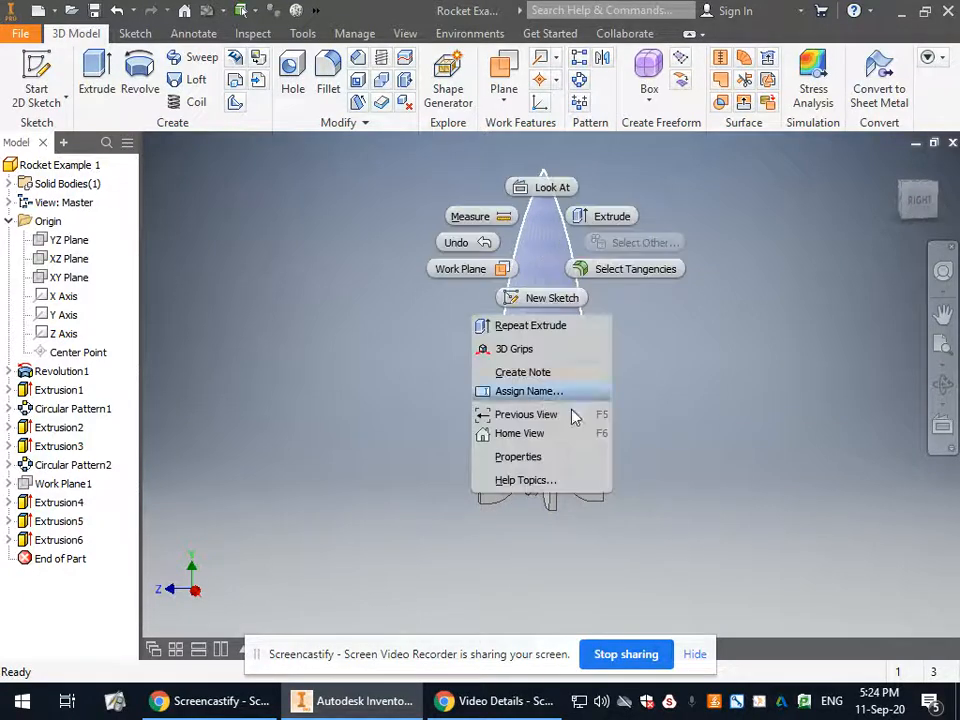
left_click(570, 459)
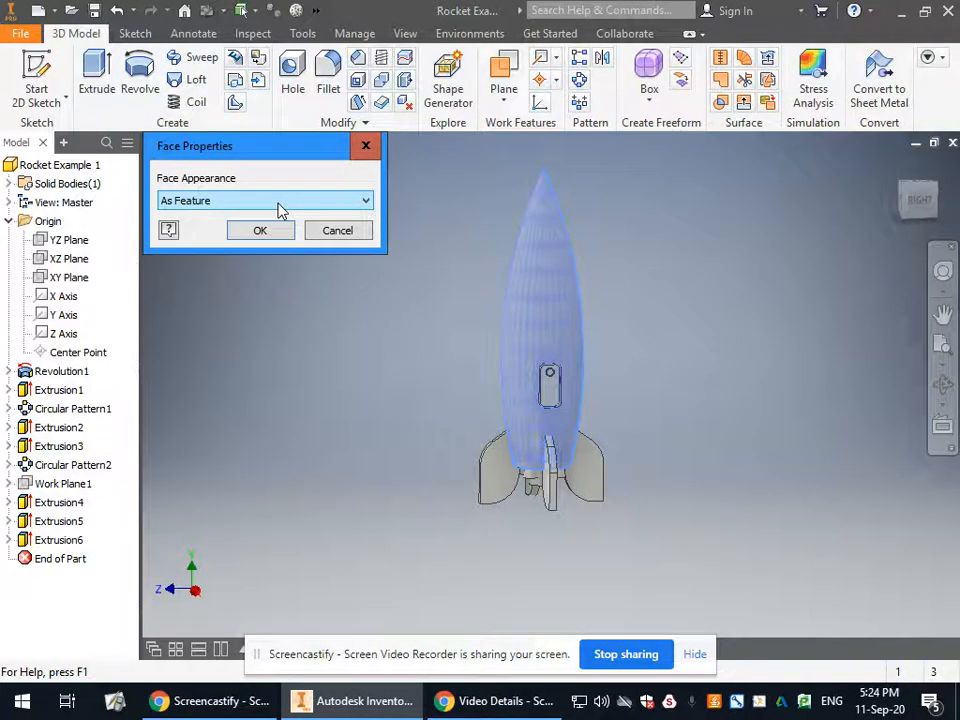
left_click(281, 209)
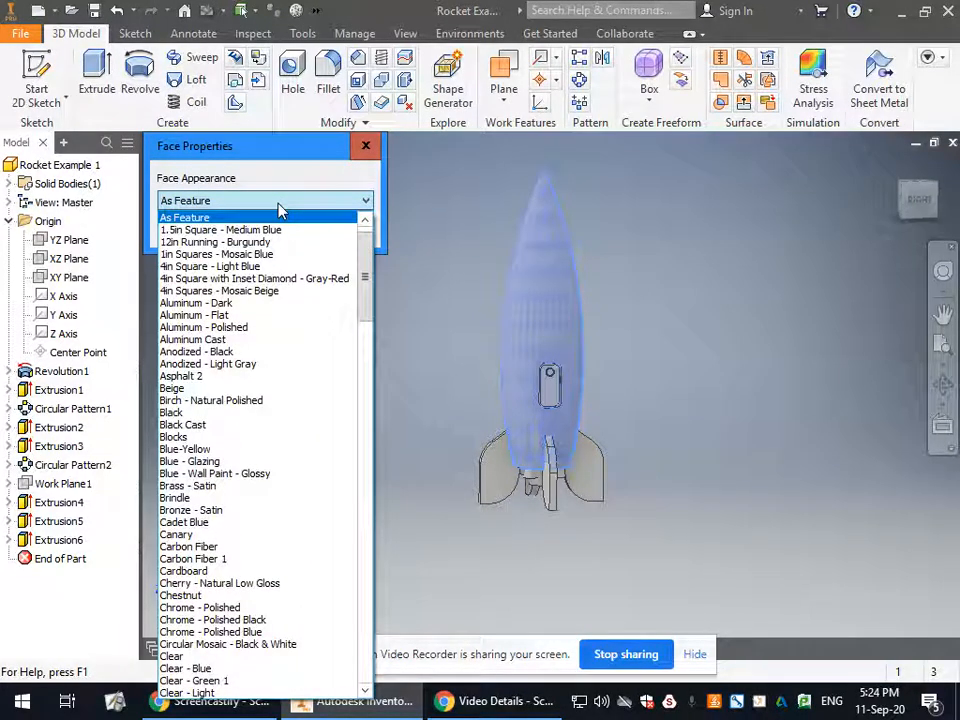
left_click(311, 422)
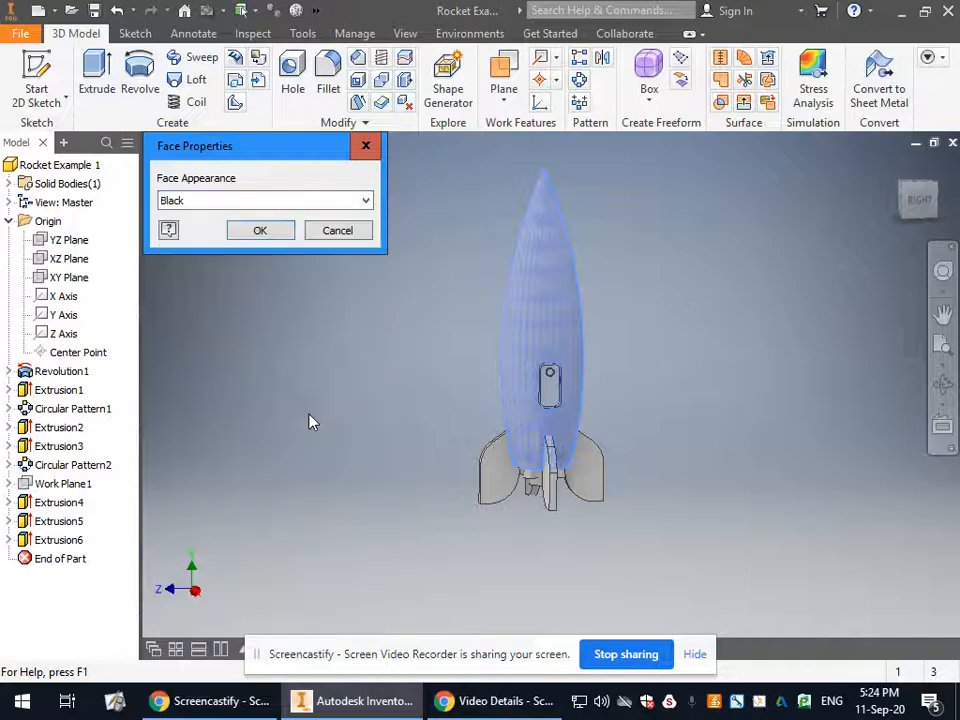
left_click(259, 229)
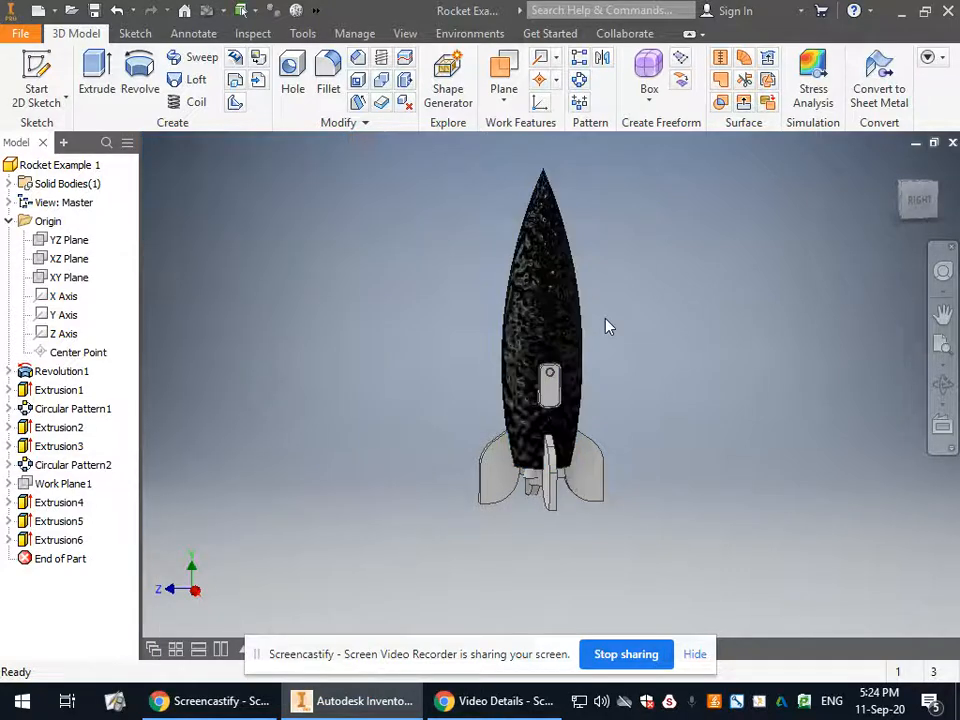
Examine the black finish on the rocket body from an angled view, both close up and from farther away.
left_click(942, 386)
left_click_drag(670, 396, 687, 374)
scroll(559, 363, "down", 4)
scroll(559, 363, "up", 3)
scroll(414, 285, "down", 3)
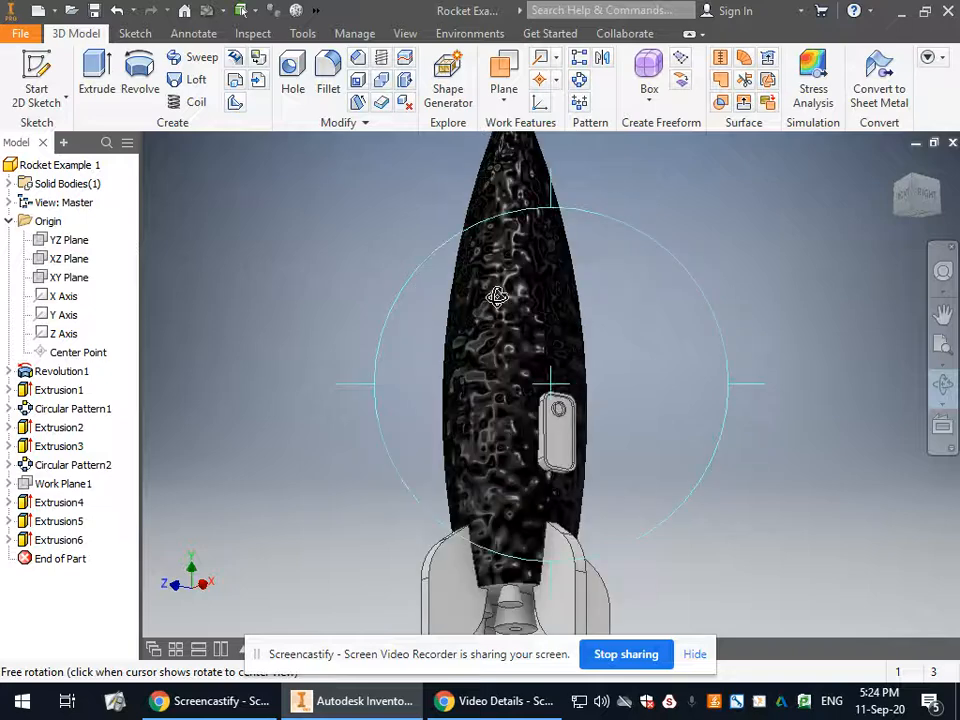
right_click(572, 297)
left_click(641, 291)
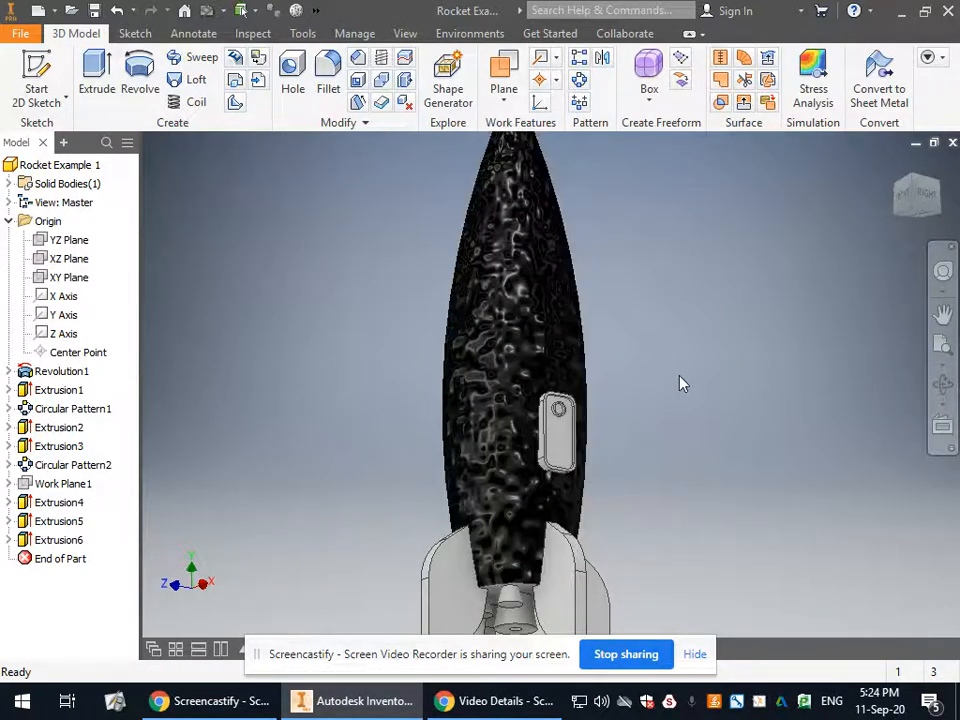
scroll(680, 383, "up", 3)
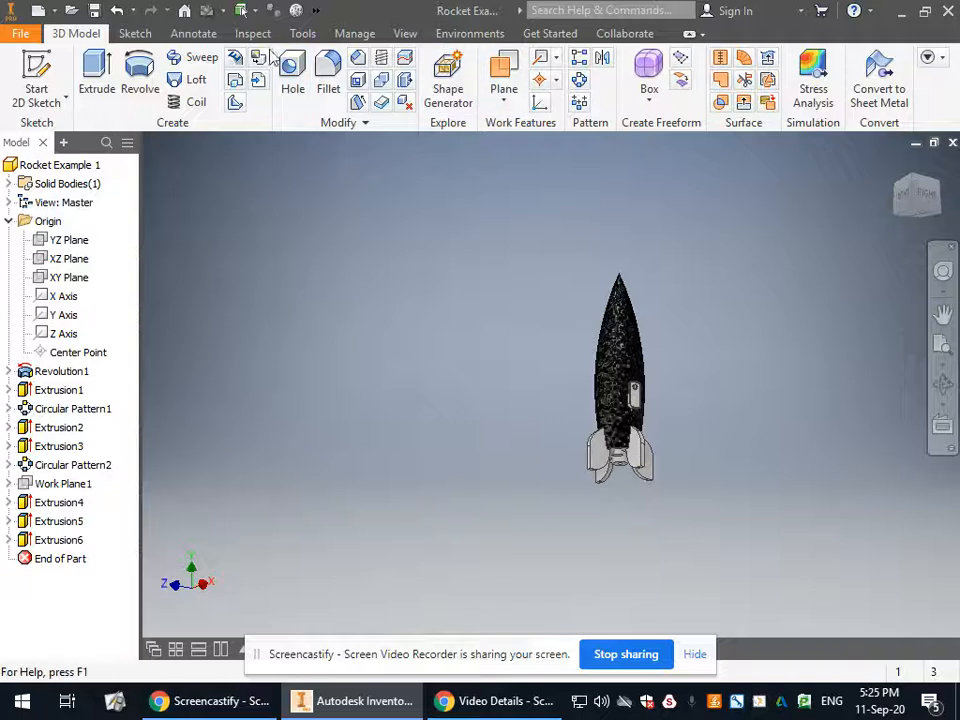
Undo the Black appearance applied to the rocket's main body surface.
left_click(315, 11)
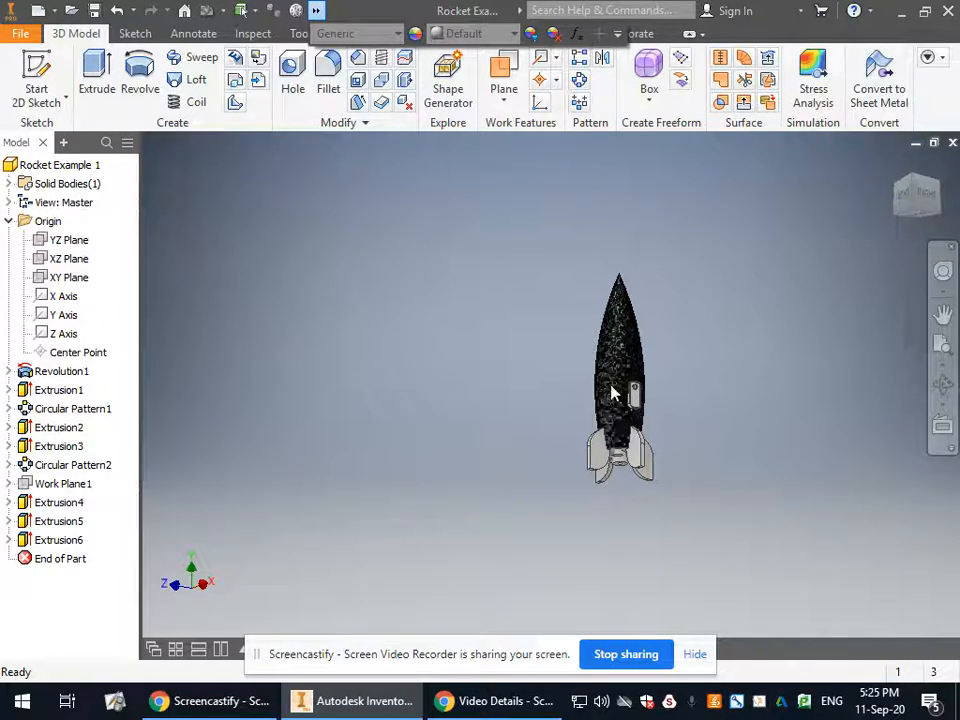
key("ctrl+z")
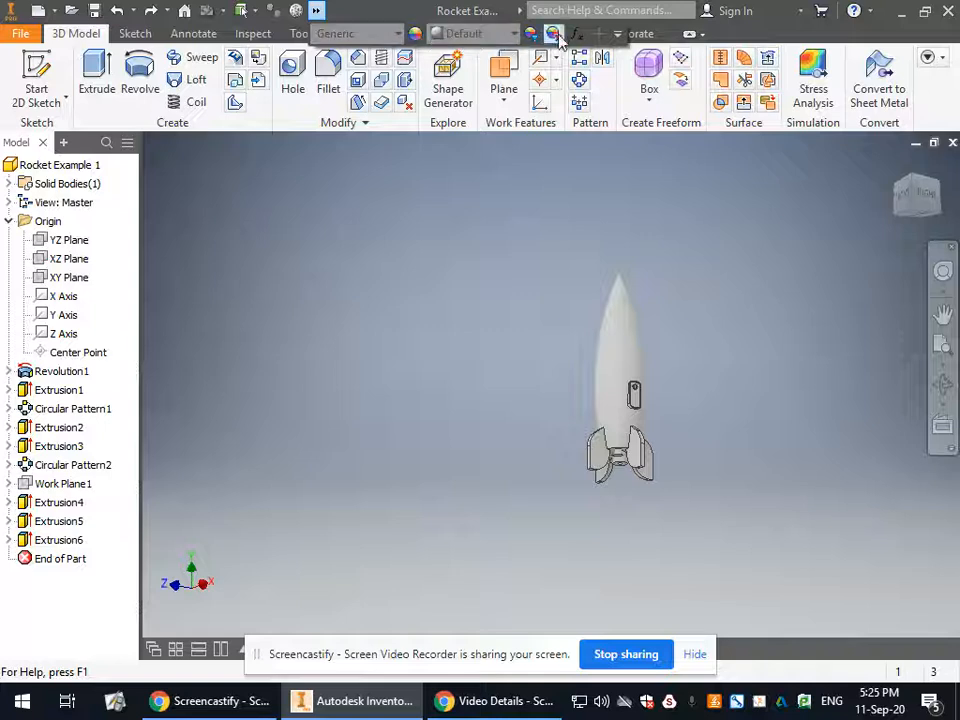
left_click(316, 10)
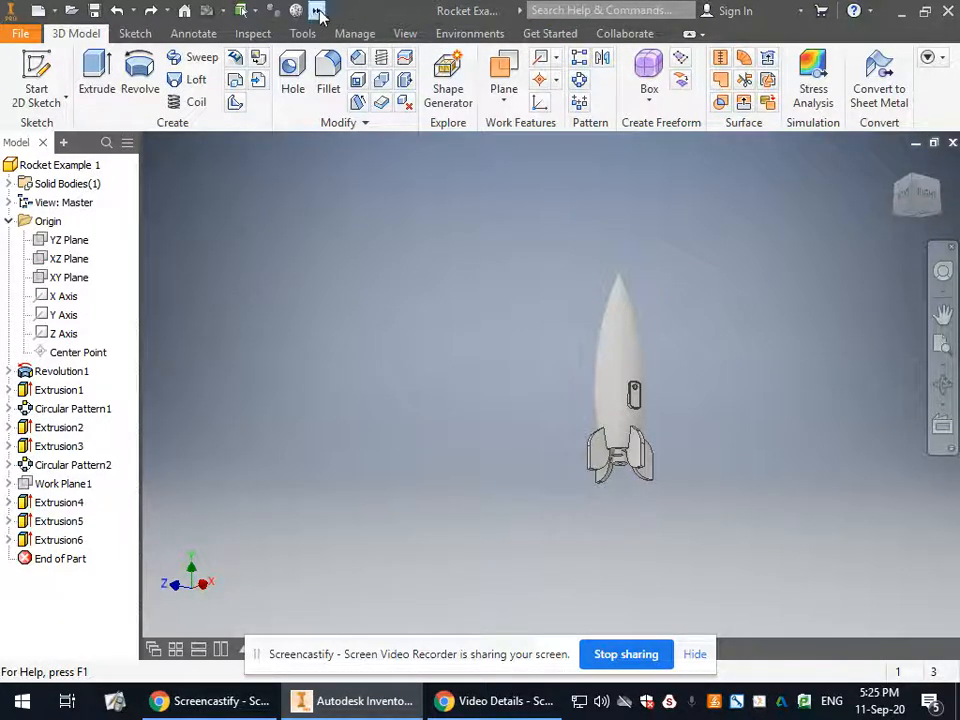
left_click(316, 10)
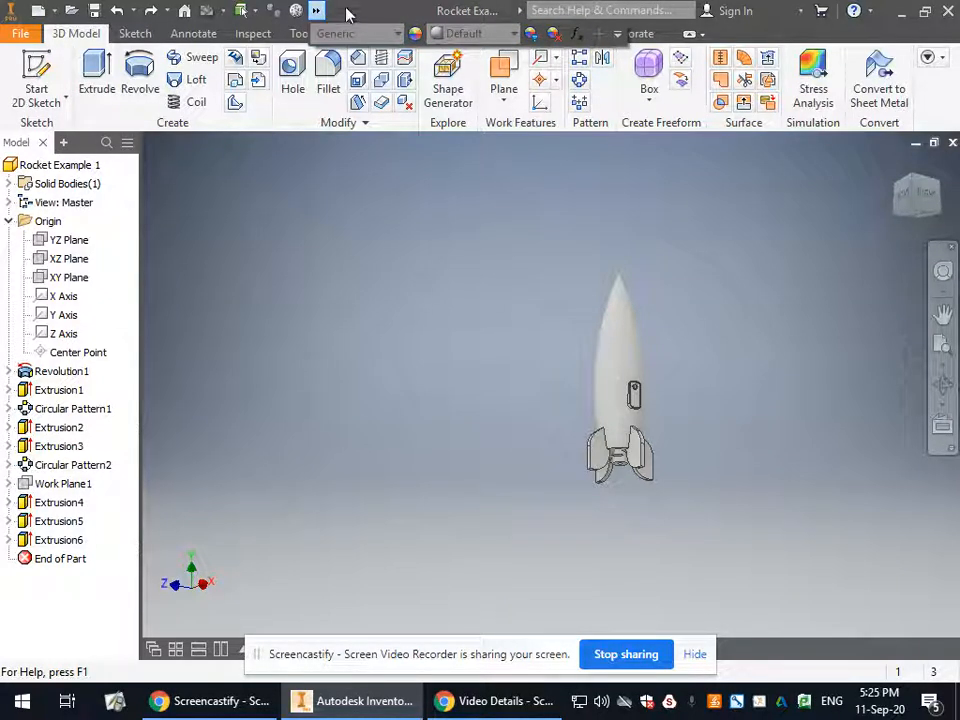
left_click(316, 10)
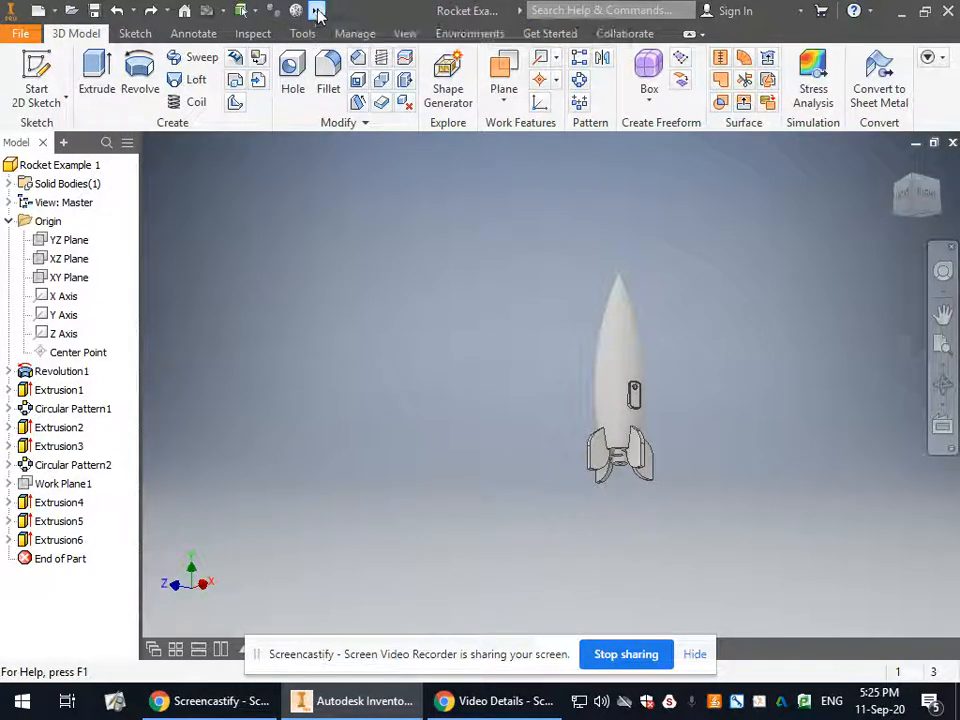
Set the material of the whole rocket to Gold from the Inventor Material Library.
left_click(316, 10)
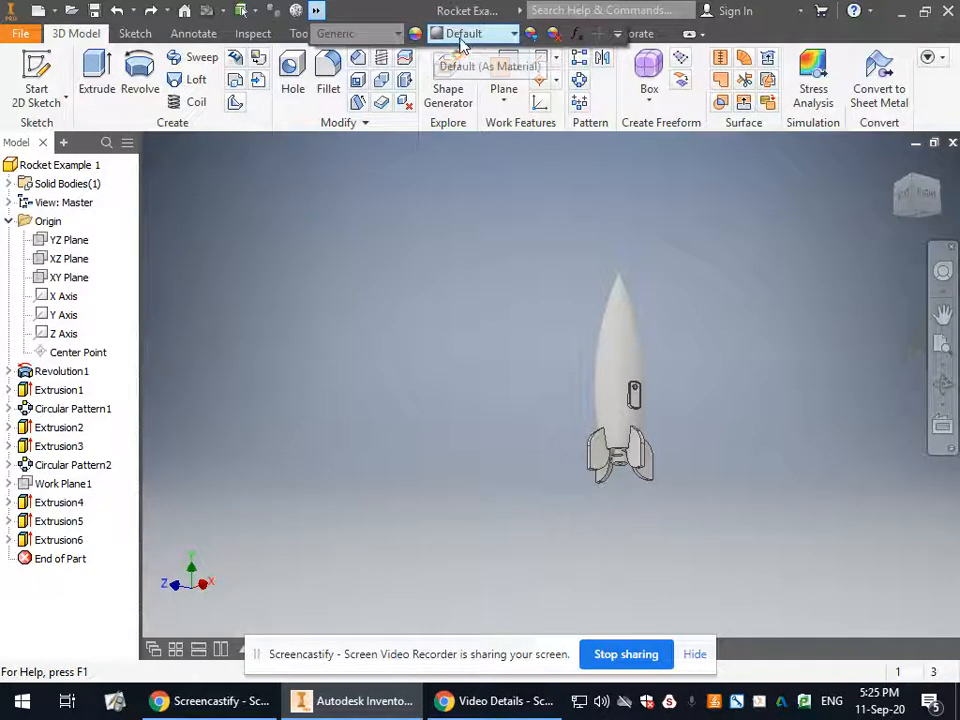
left_click(395, 34)
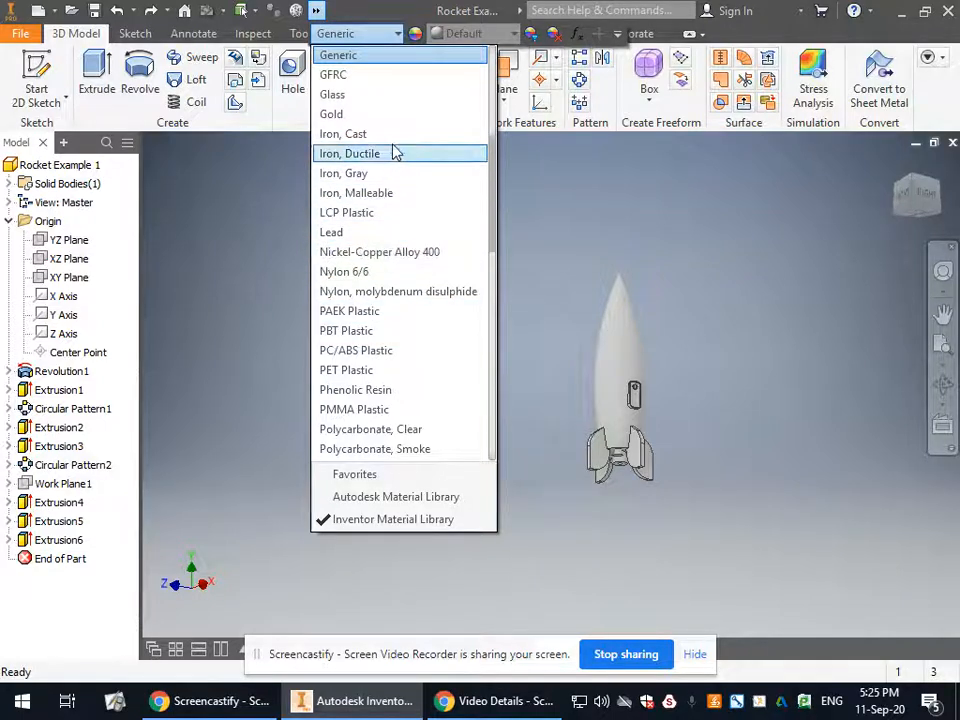
left_click(396, 114)
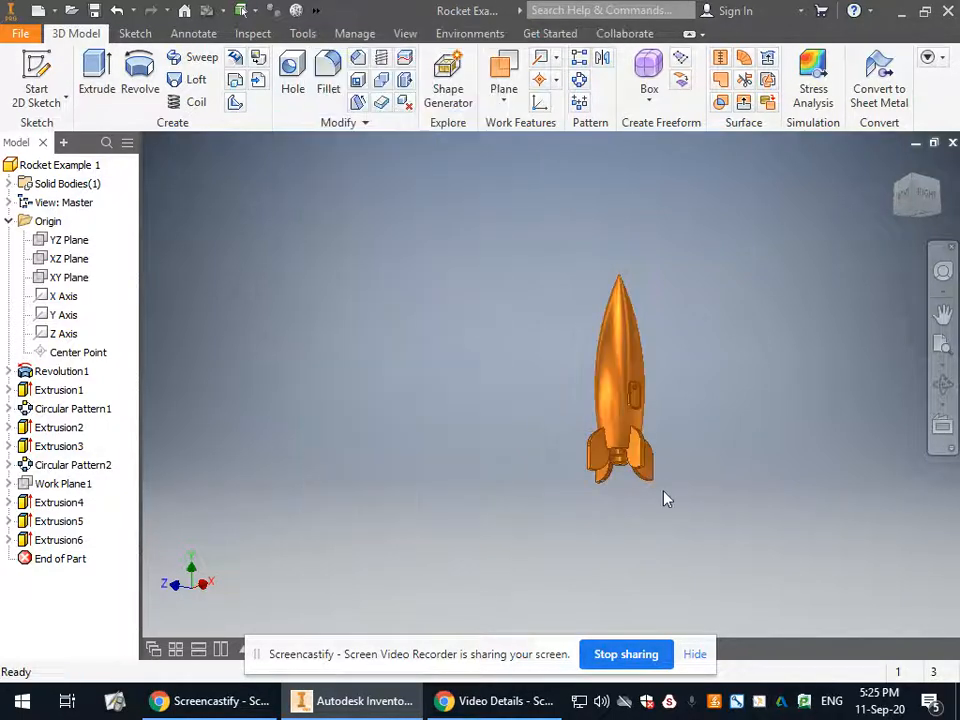
Apply the Black face appearance to the front face of the door on the rocket body.
scroll(664, 495, "up", 3)
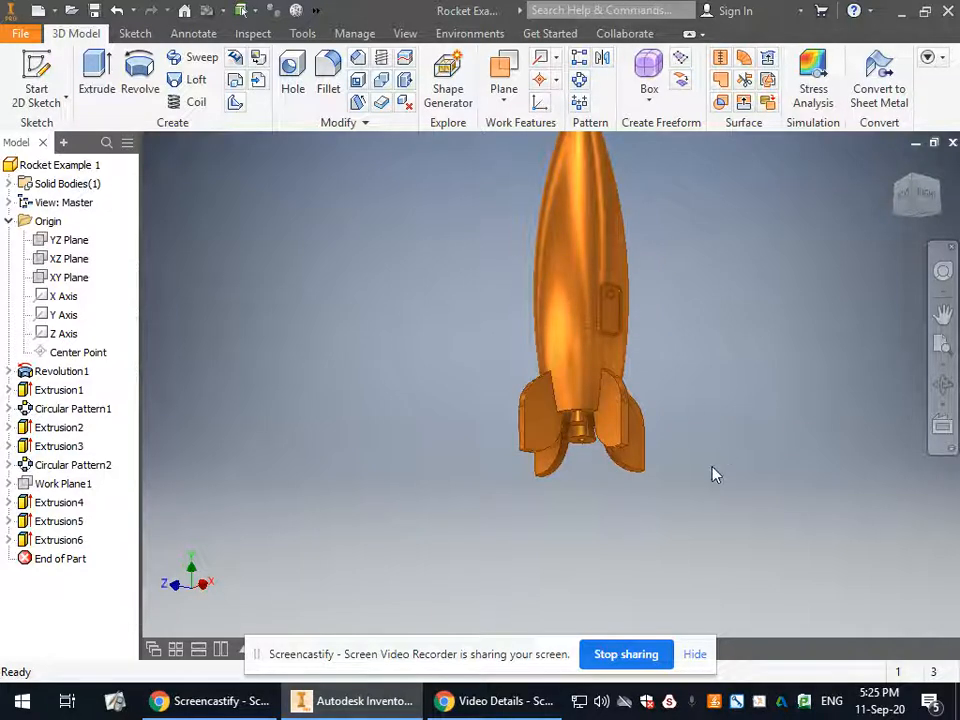
scroll(671, 401, "down", 1)
scroll(649, 379, "up", 5)
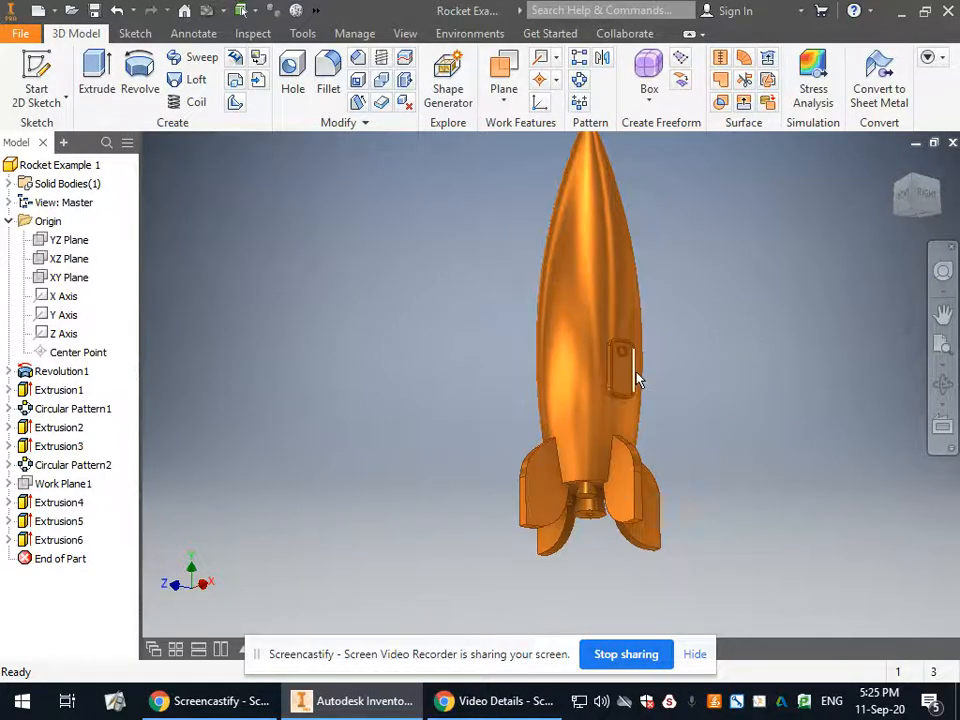
left_click(602, 367)
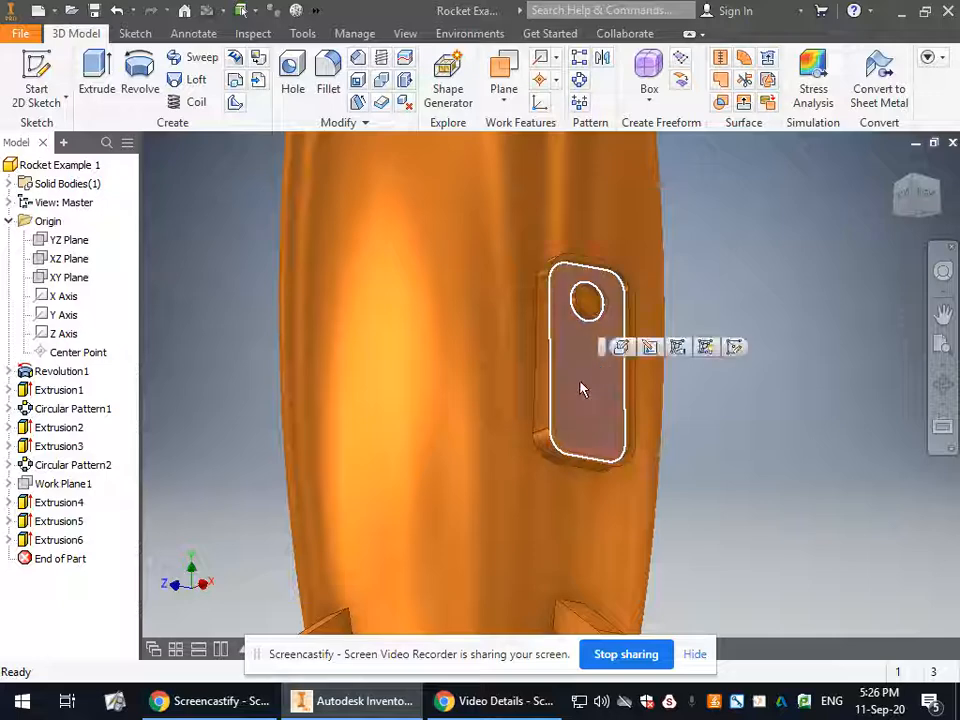
right_click(581, 389)
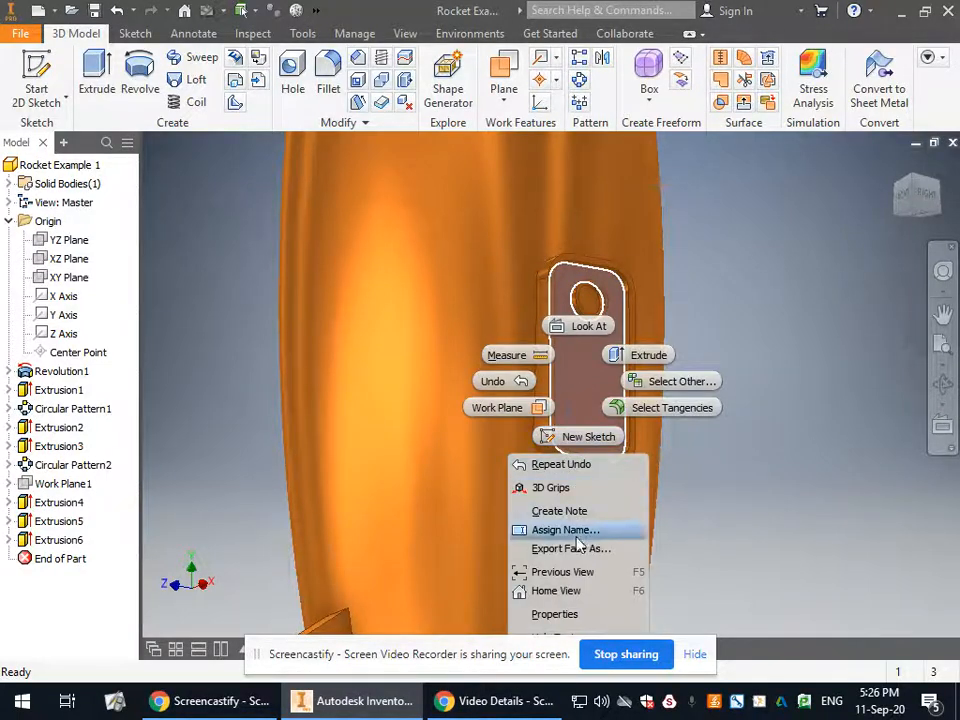
left_click(572, 615)
left_click(300, 203)
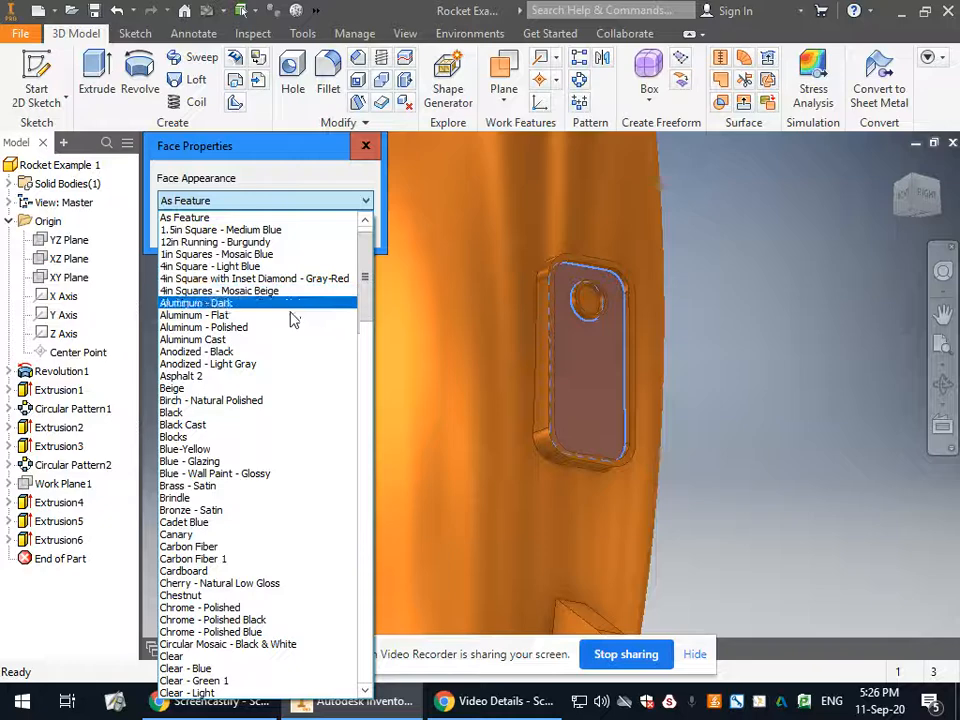
left_click(296, 413)
left_click(286, 231)
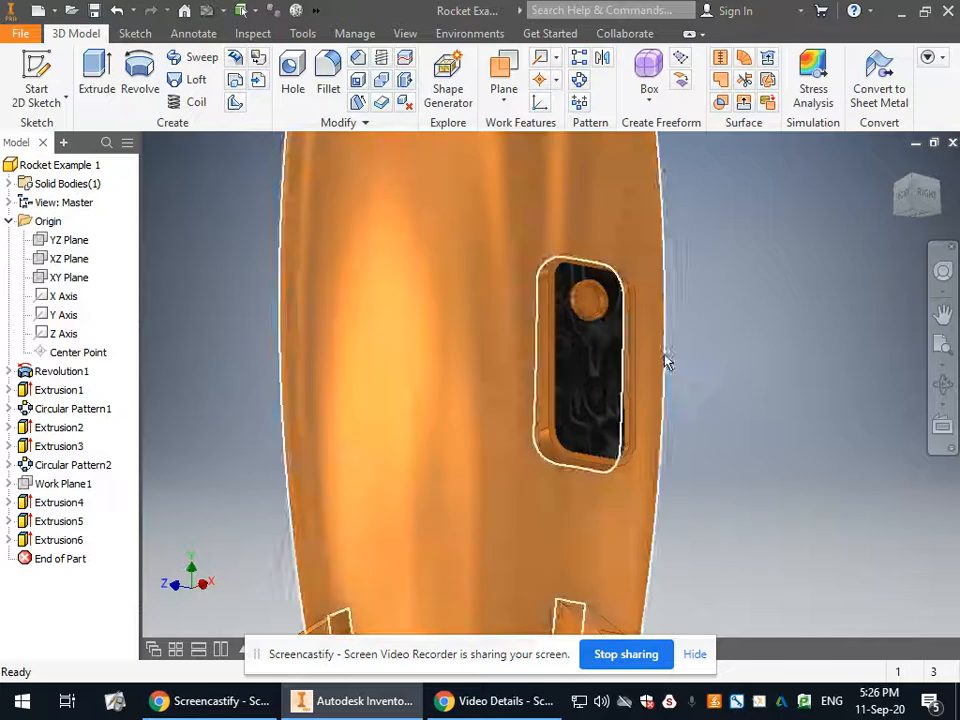
Apply the Blue - Glazing face appearance to the round window face in the door.
right_click(592, 304)
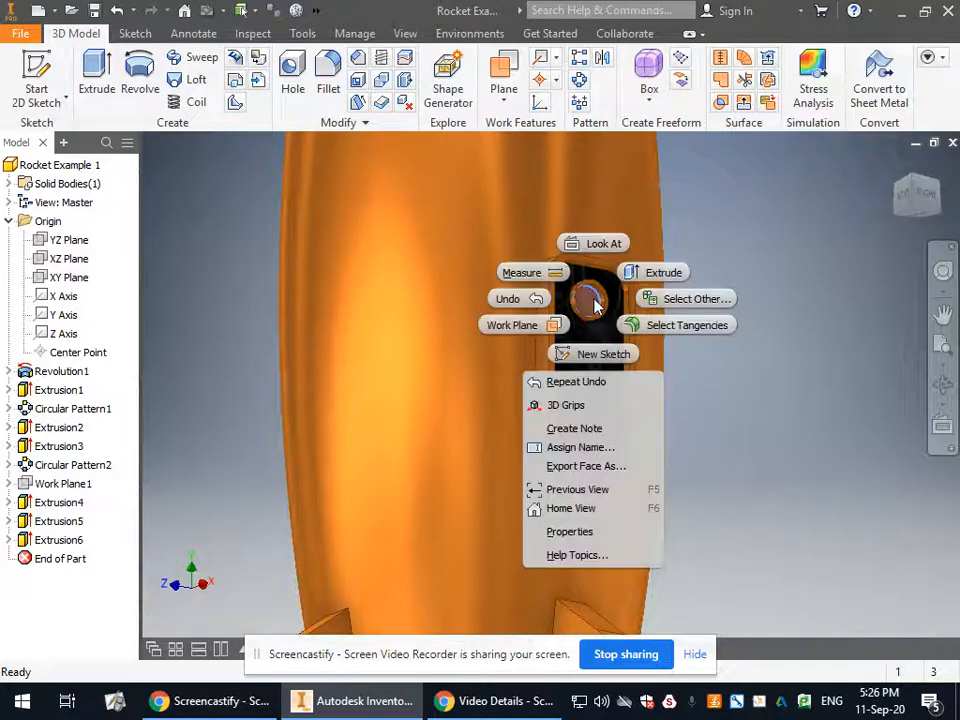
left_click(608, 533)
left_click(332, 204)
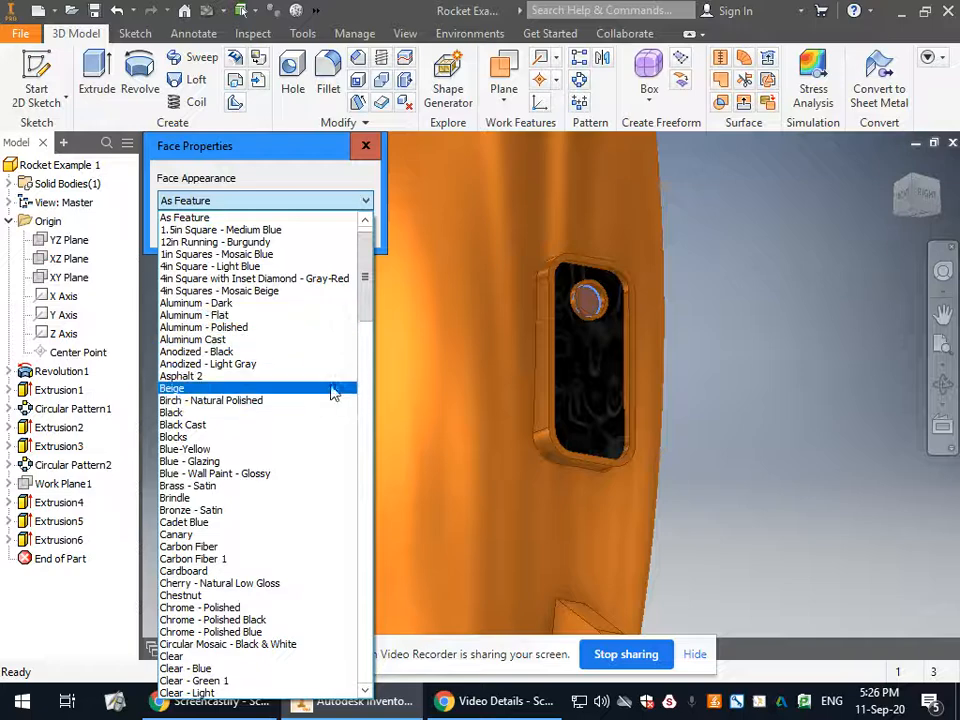
scroll(278, 460, "down", 6)
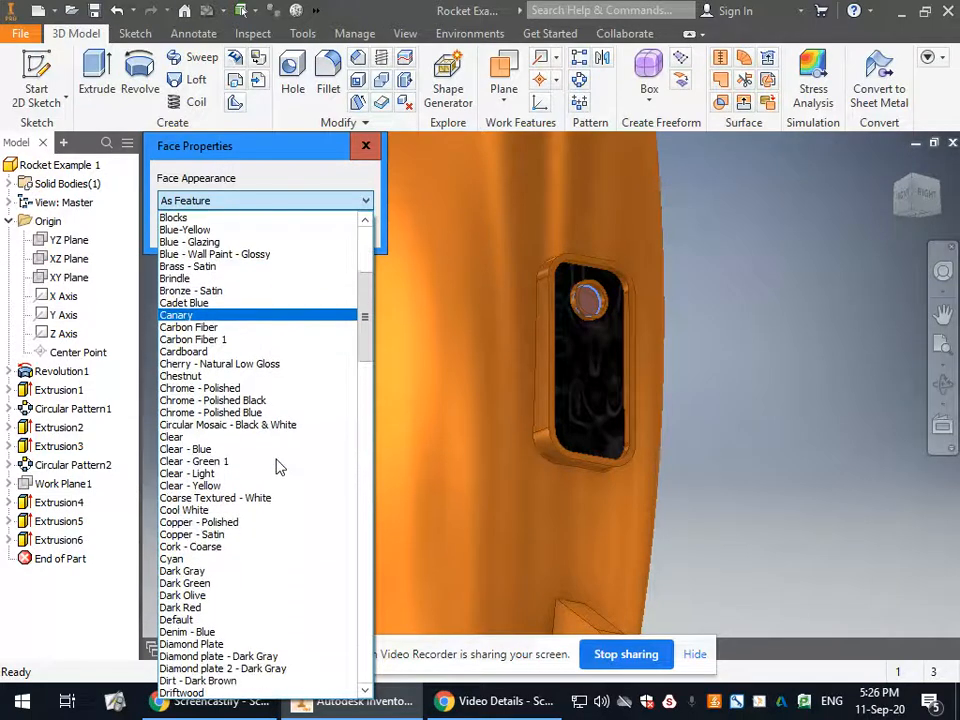
scroll(278, 467, "up", 4)
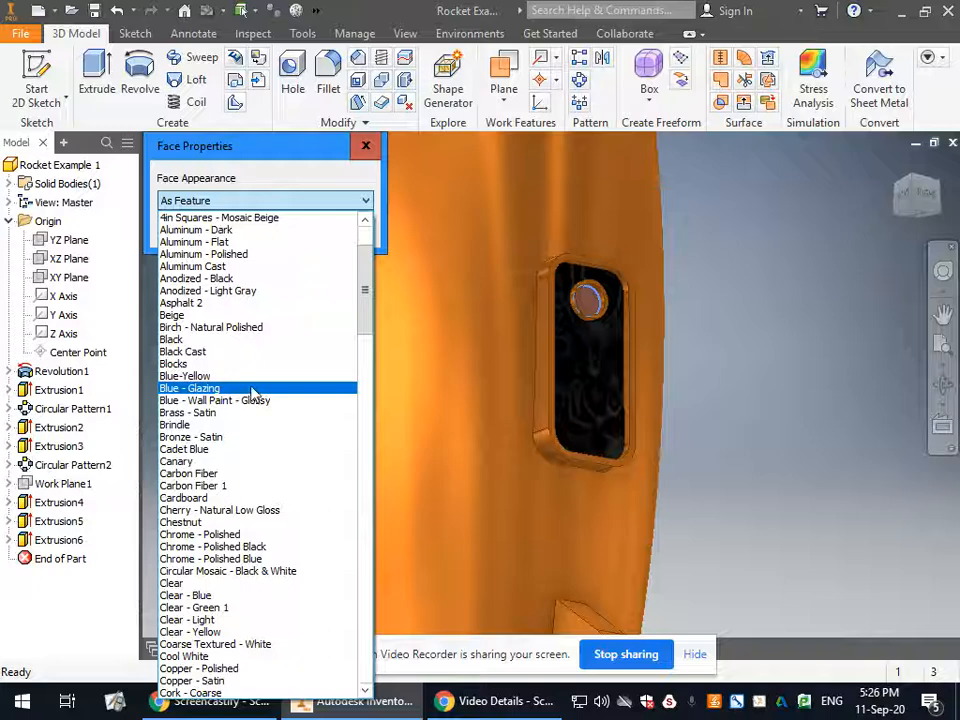
left_click(252, 393)
left_click(275, 235)
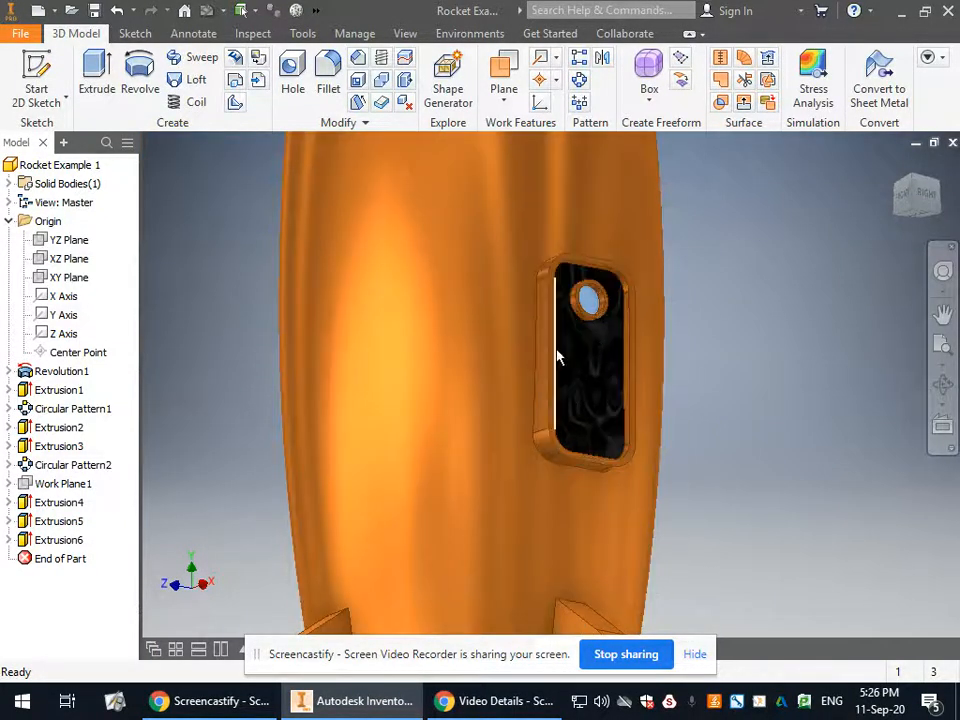
scroll(692, 429, "down", 4)
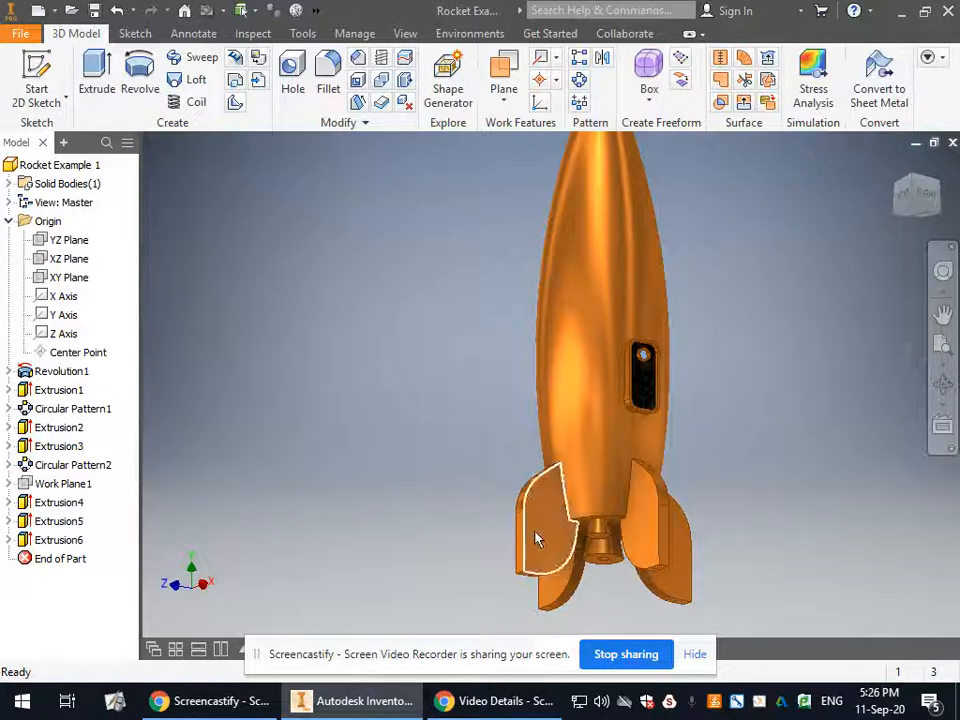
right_click(535, 538)
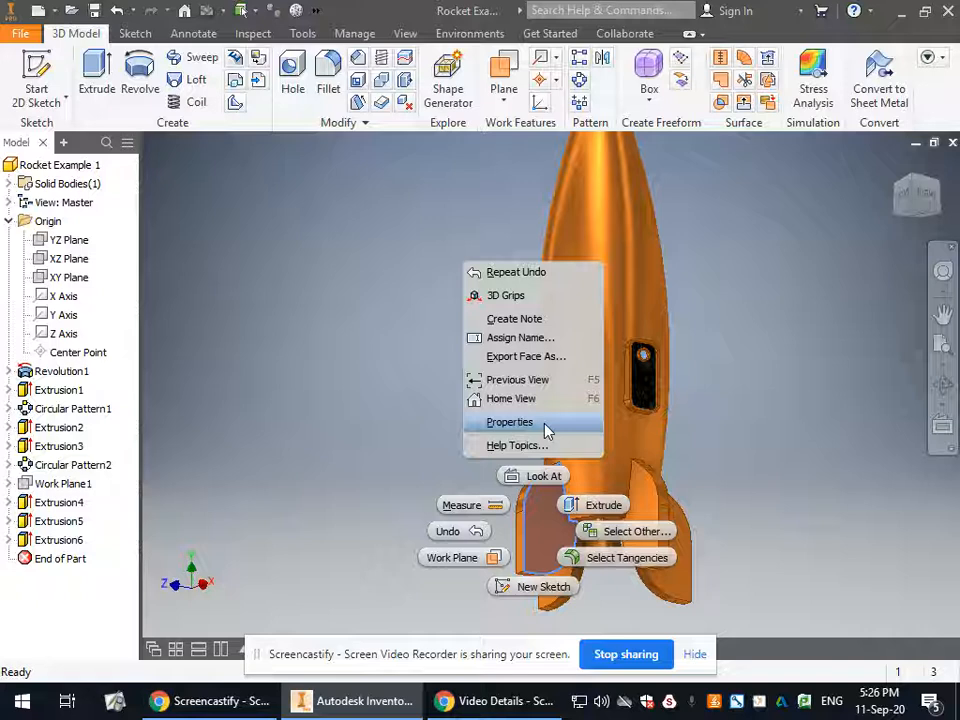
left_click(735, 527)
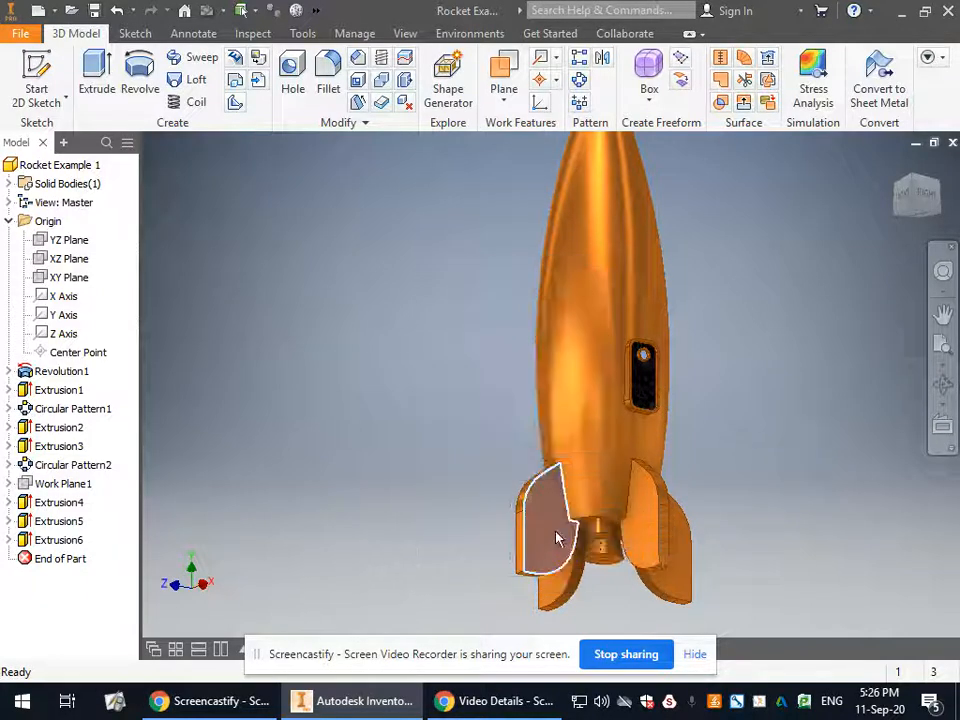
left_click(760, 535)
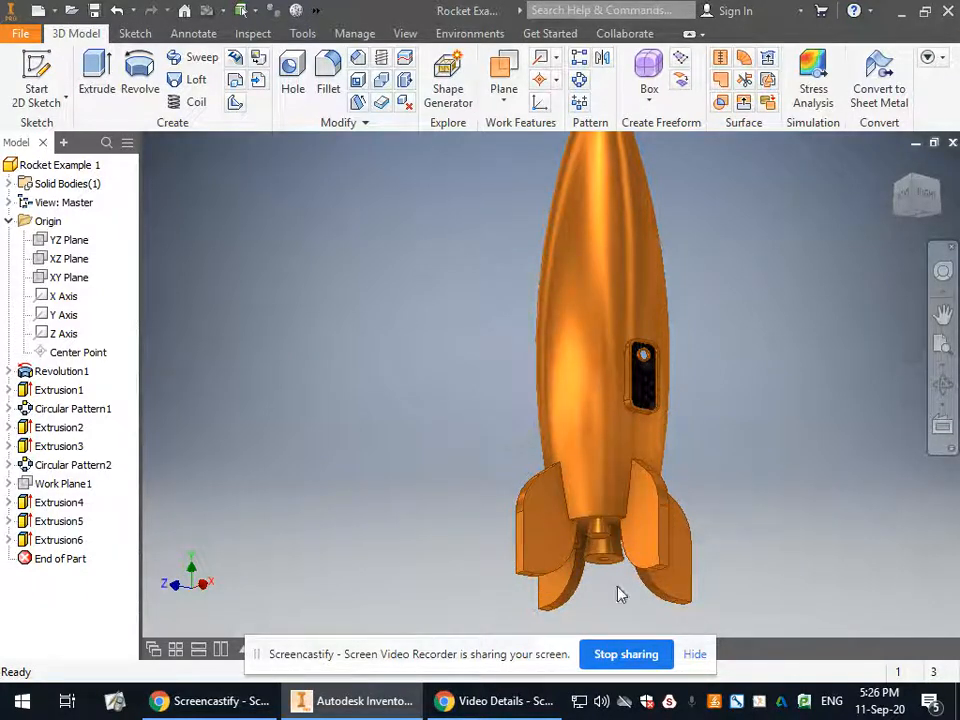
Select the flat side faces of the fins facing the door side, and add the fin faces visible from the back.
left_click(541, 530)
left_click(640, 515, "ctrl")
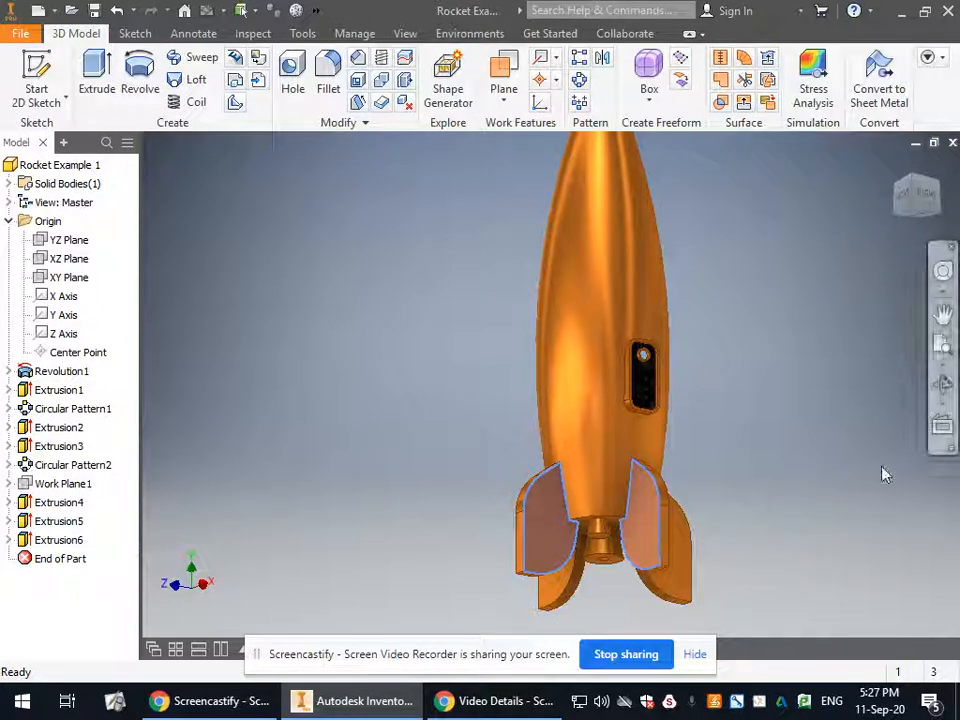
left_click(943, 392)
left_click_drag(666, 439, 517, 385)
right_click(456, 436)
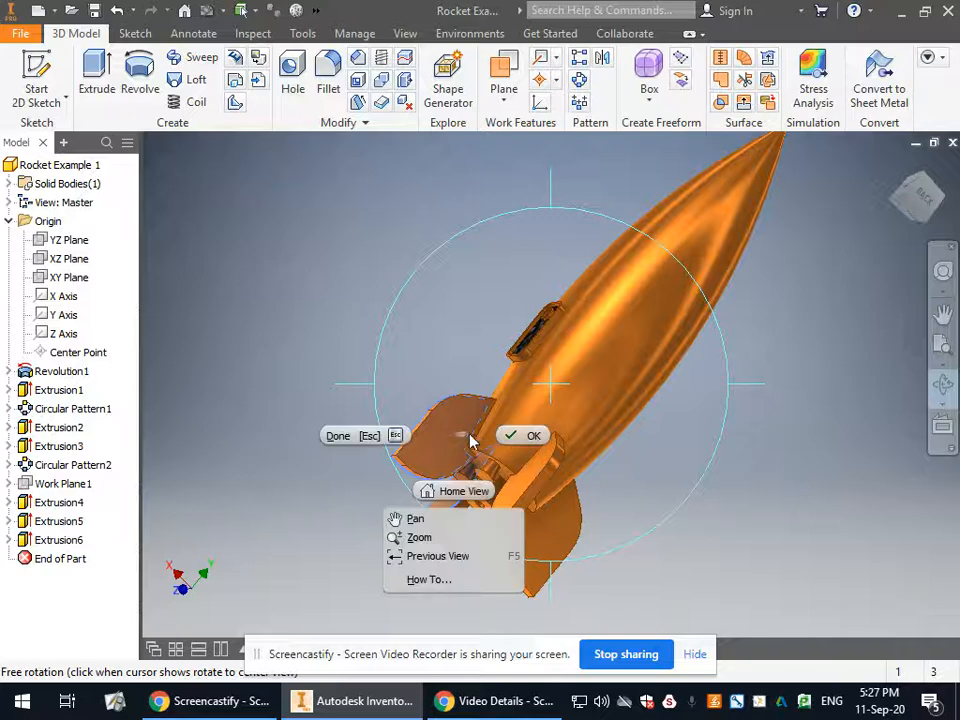
left_click(520, 437)
left_click(443, 434)
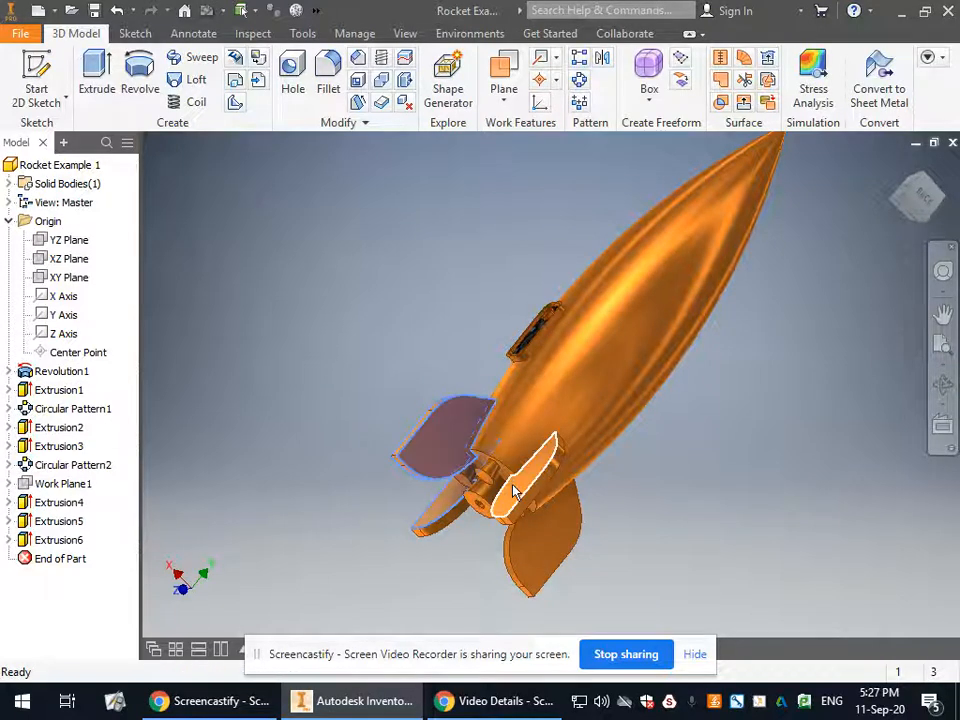
left_click(513, 486, "ctrl")
left_click(579, 506, "ctrl")
Add the remaining flat side faces around the rocket to the selection so that both sides of all four fins are included.
left_click(941, 388)
left_click_drag(630, 486, 577, 429)
right_click(577, 429)
left_click(630, 421)
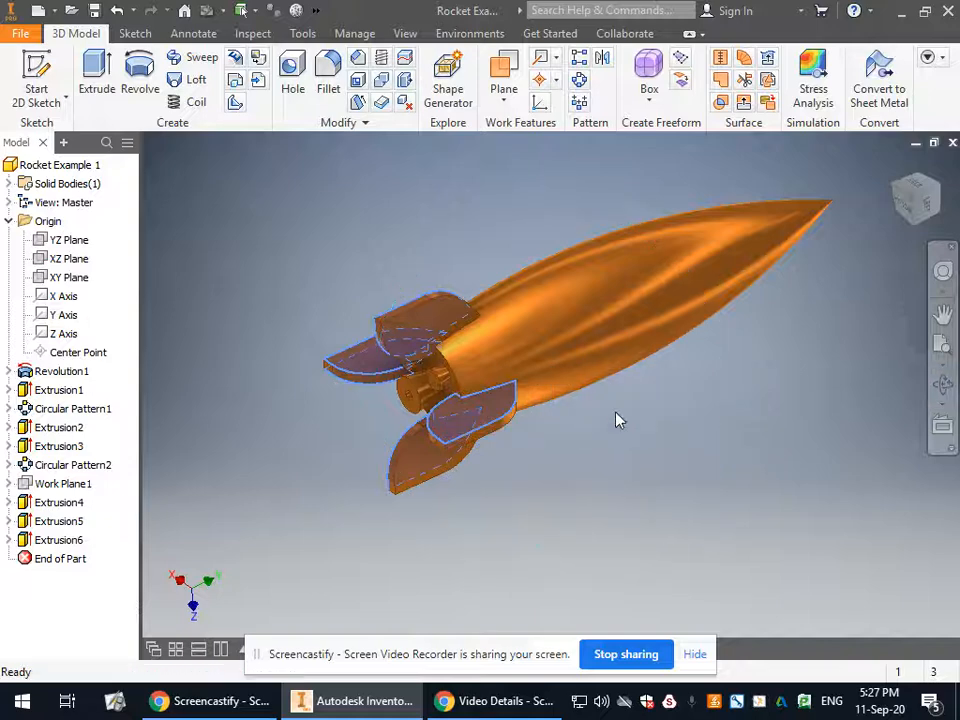
left_click(426, 330, "ctrl")
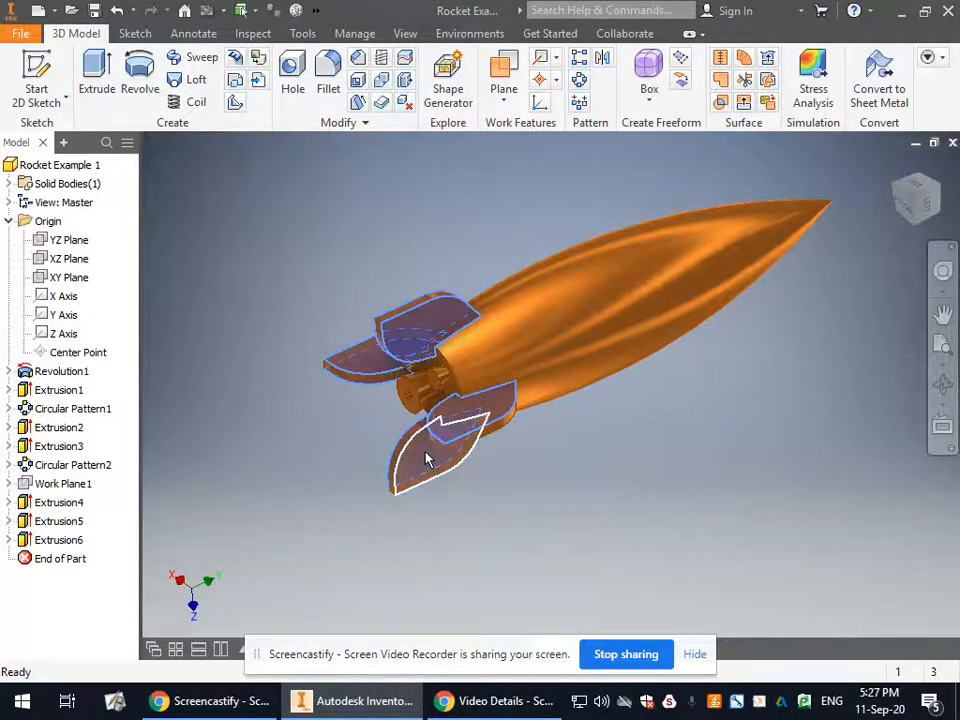
left_click(944, 394)
left_click_drag(636, 386, 634, 315)
right_click(618, 384)
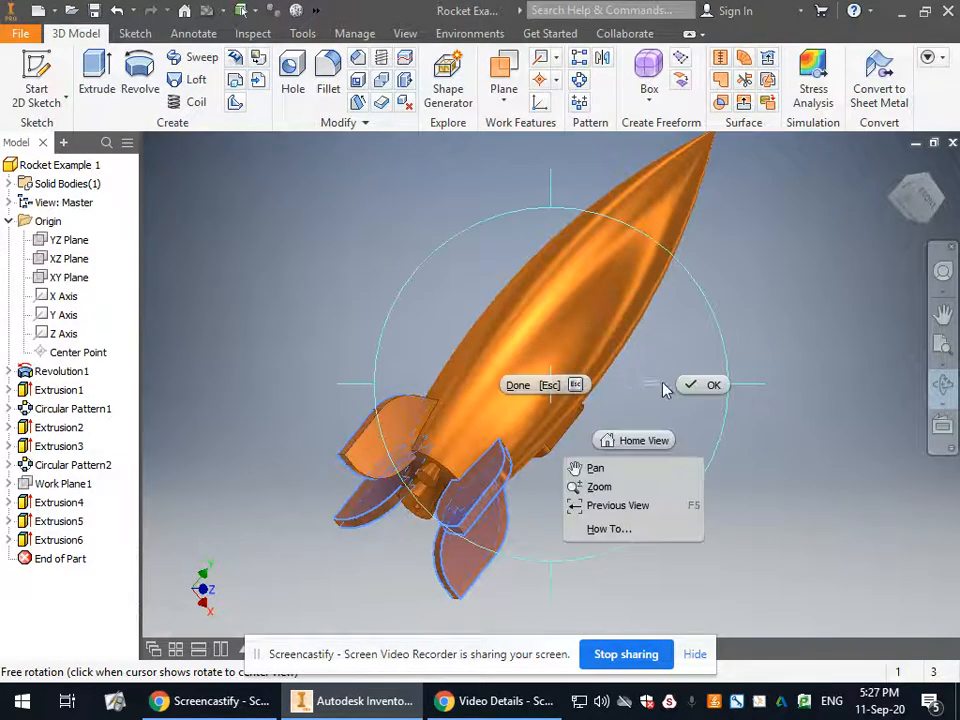
left_click(700, 385)
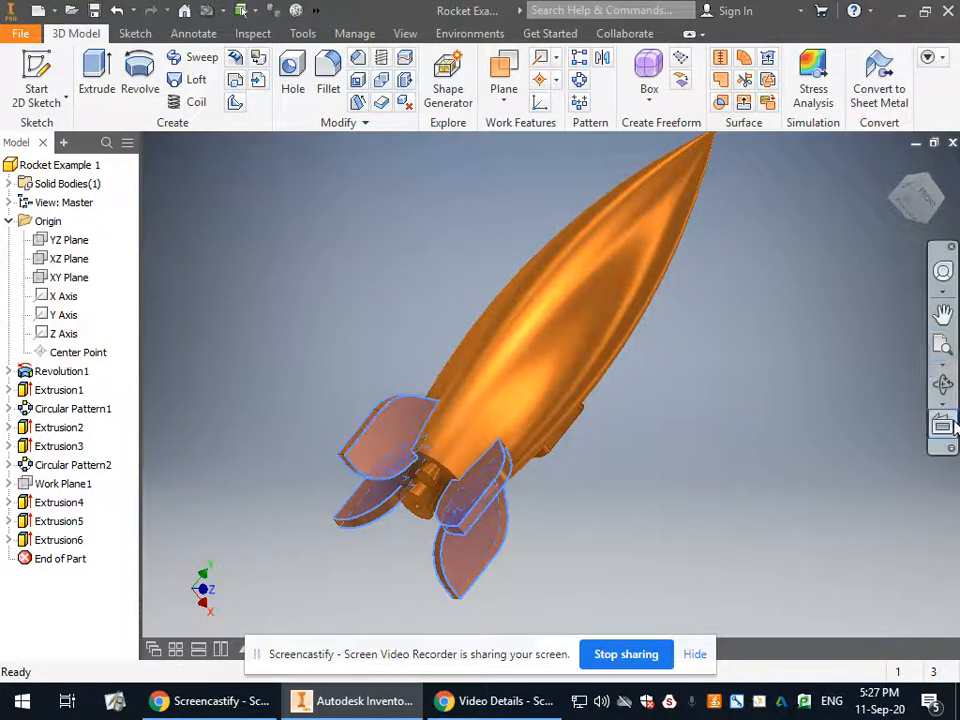
left_click(942, 385)
left_click_drag(598, 456, 718, 456)
right_click(718, 456)
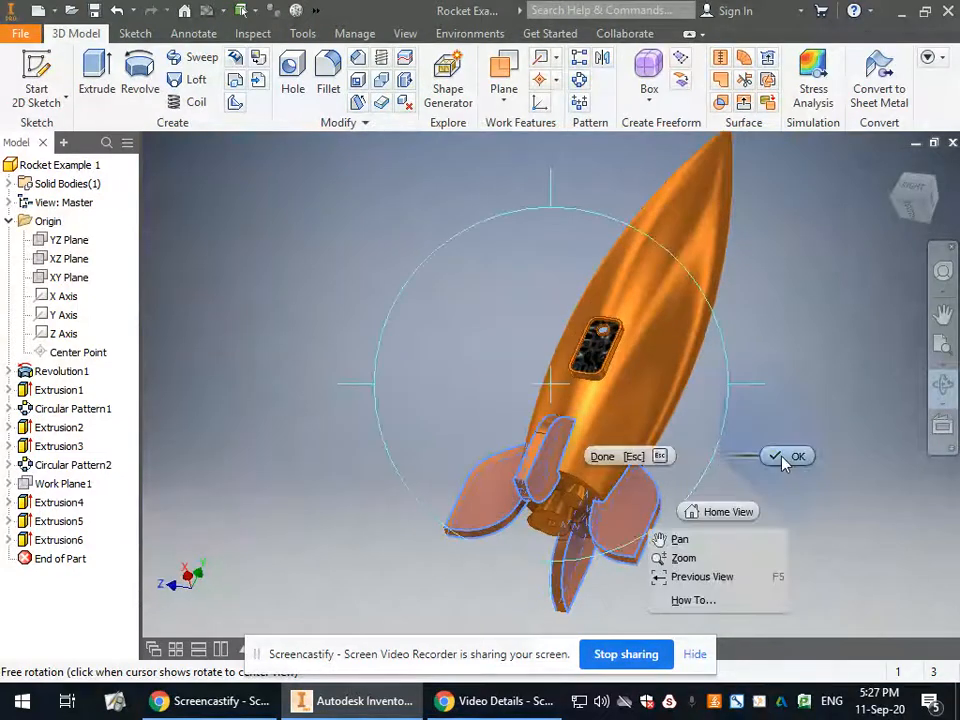
left_click(772, 459)
Apply the Cyan face appearance to the selected flat faces of the fins.
right_click(645, 510)
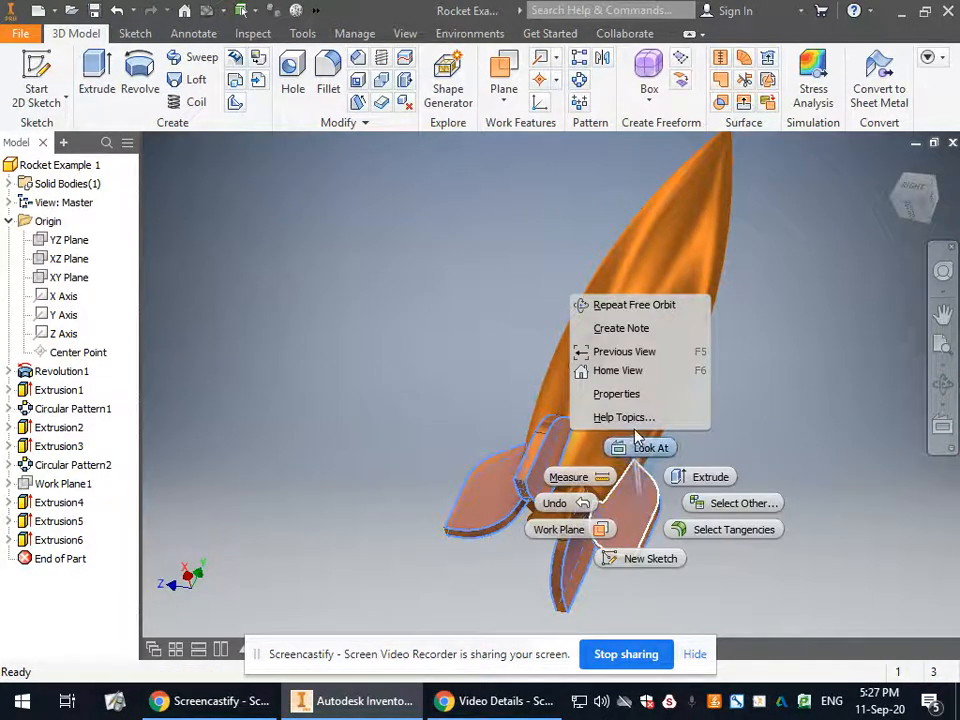
left_click(632, 395)
left_click(365, 200)
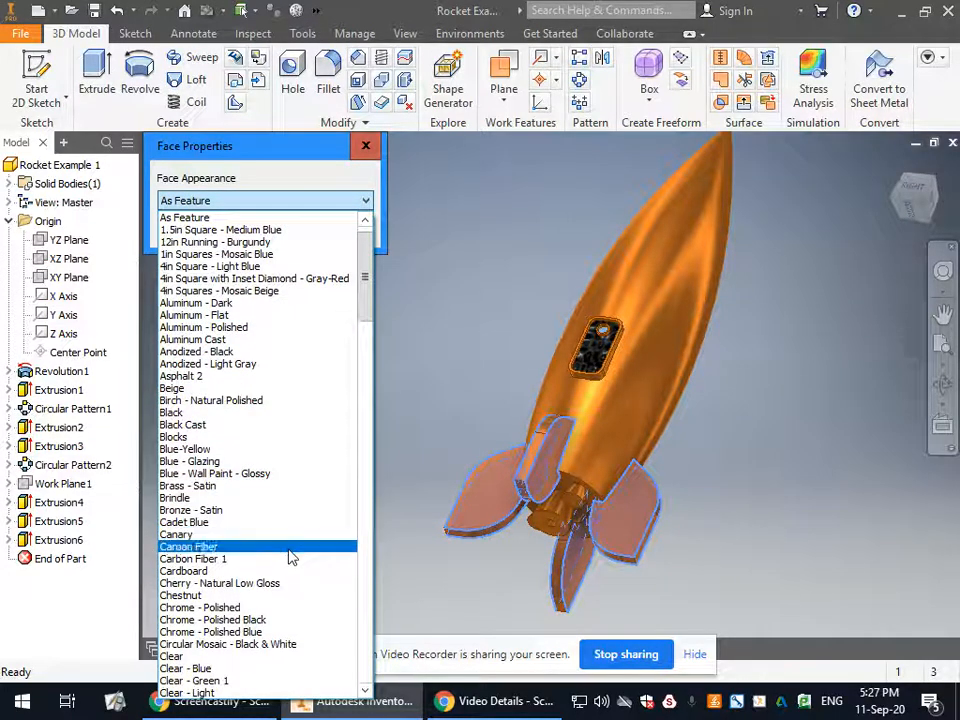
scroll(289, 476, "down", 3)
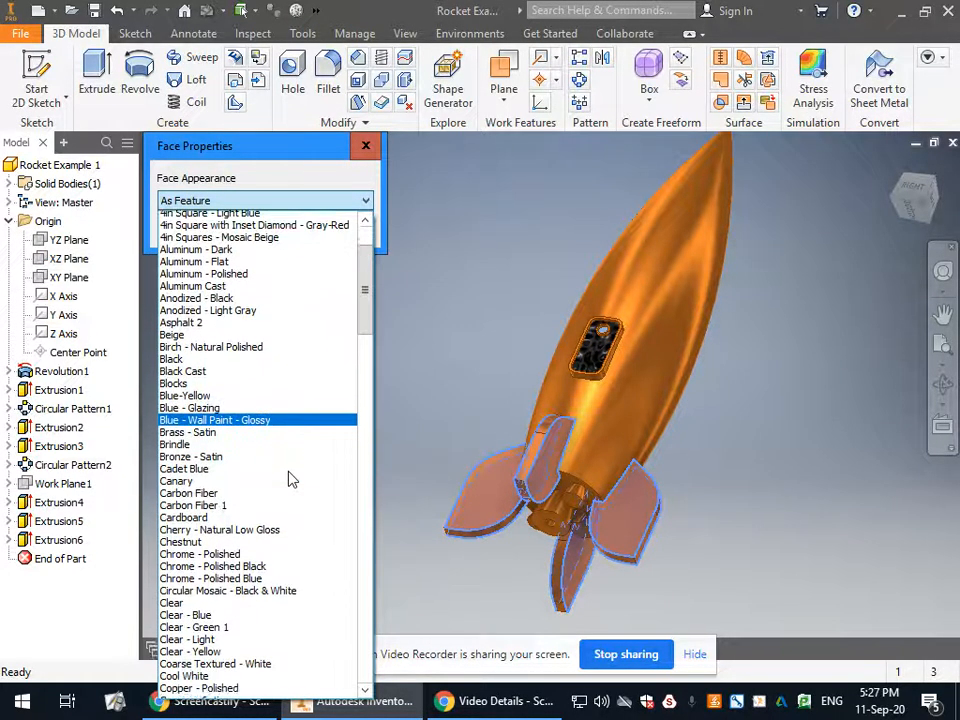
scroll(283, 513, "down", 3)
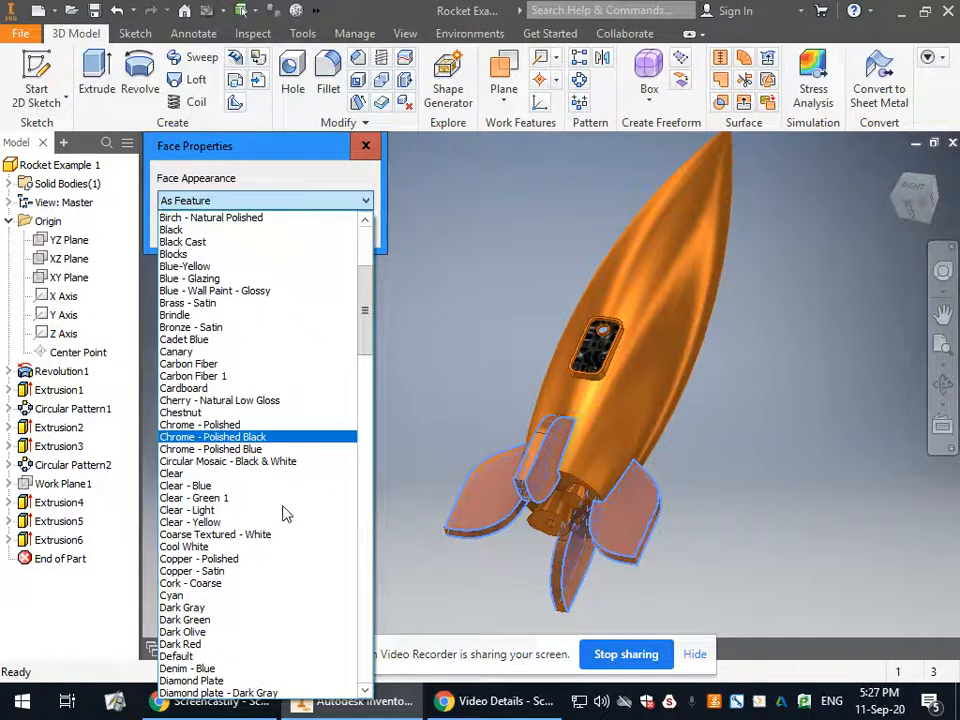
left_click(262, 564)
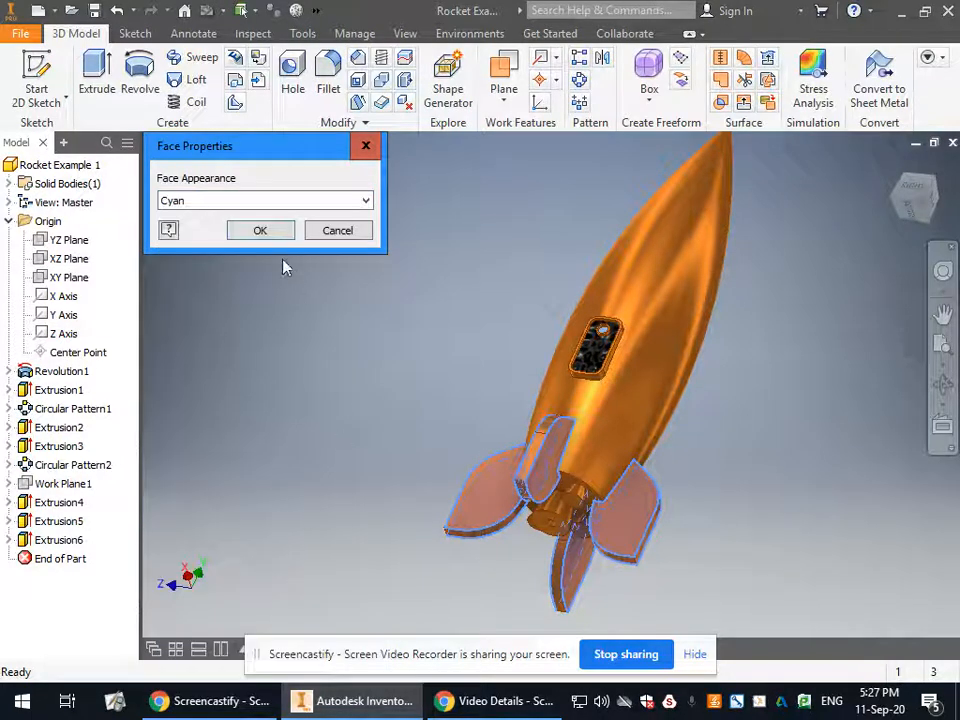
left_click(260, 231)
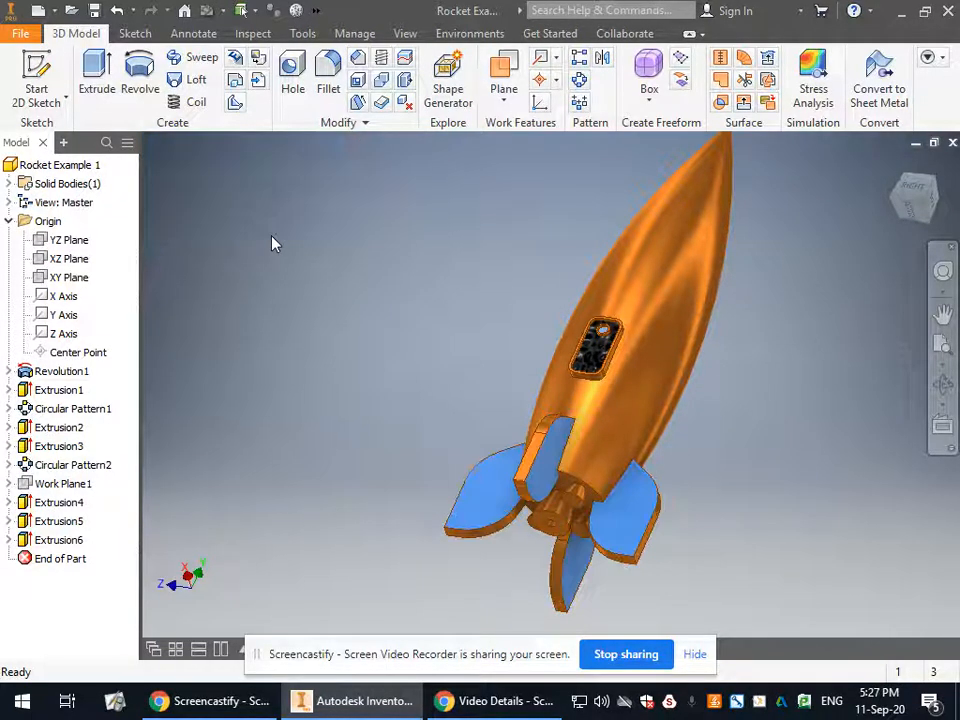
Try adjusting one fin face's colour to green (RGB 0, 255, 89) and pinkish red (RGB 255, 0, 81), and discard the adjustment.
left_click(943, 383)
left_click_drag(724, 487, 508, 499)
right_click(465, 287)
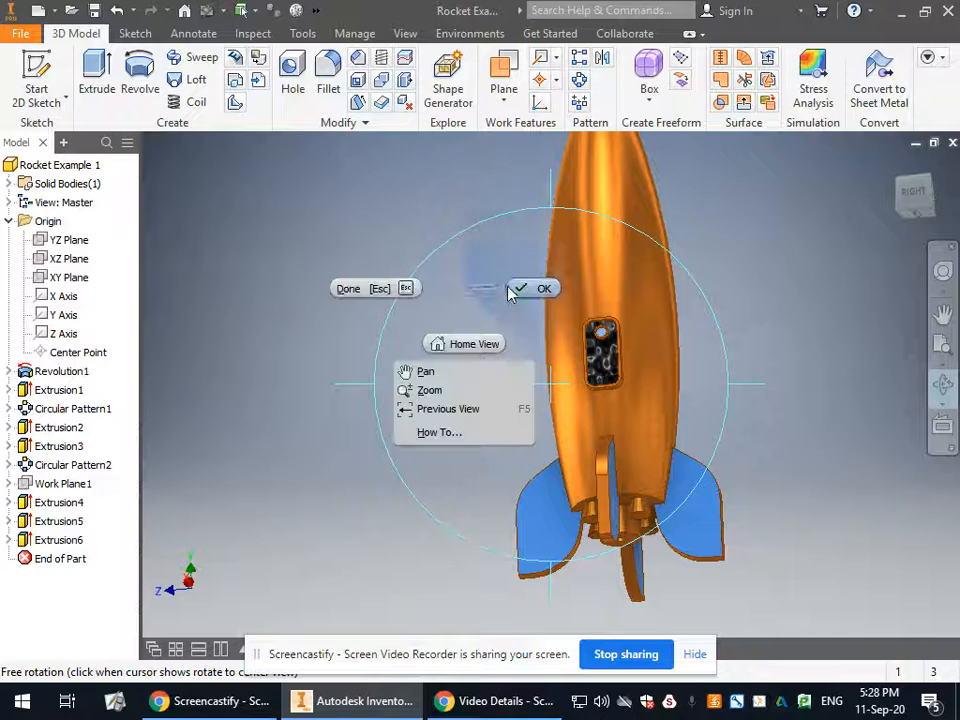
left_click(516, 288)
left_click(315, 10)
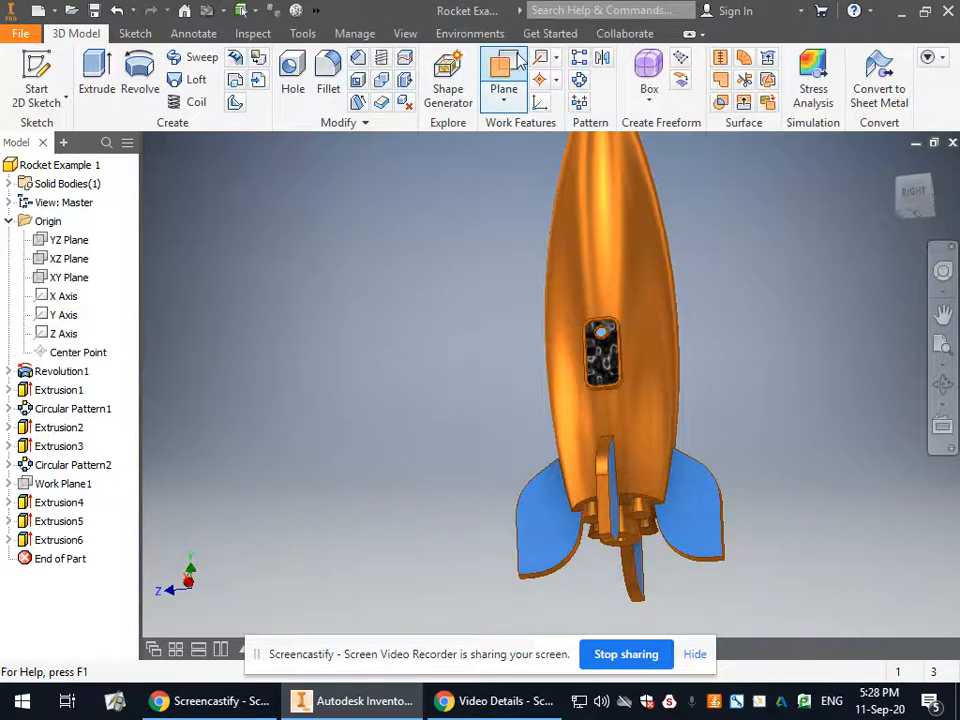
left_click(540, 515)
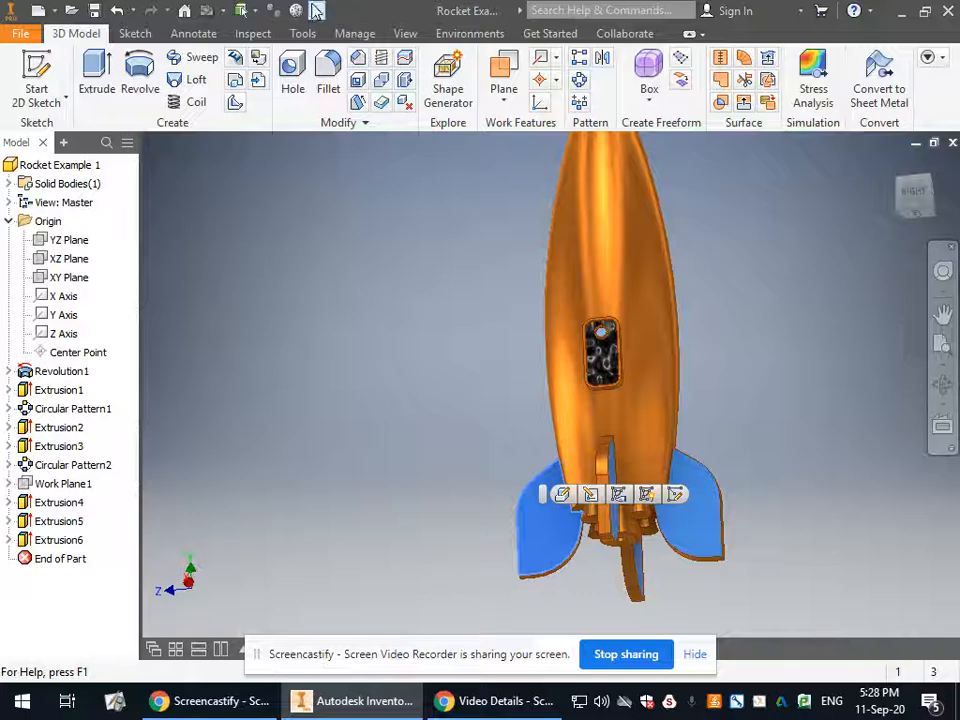
left_click(316, 10)
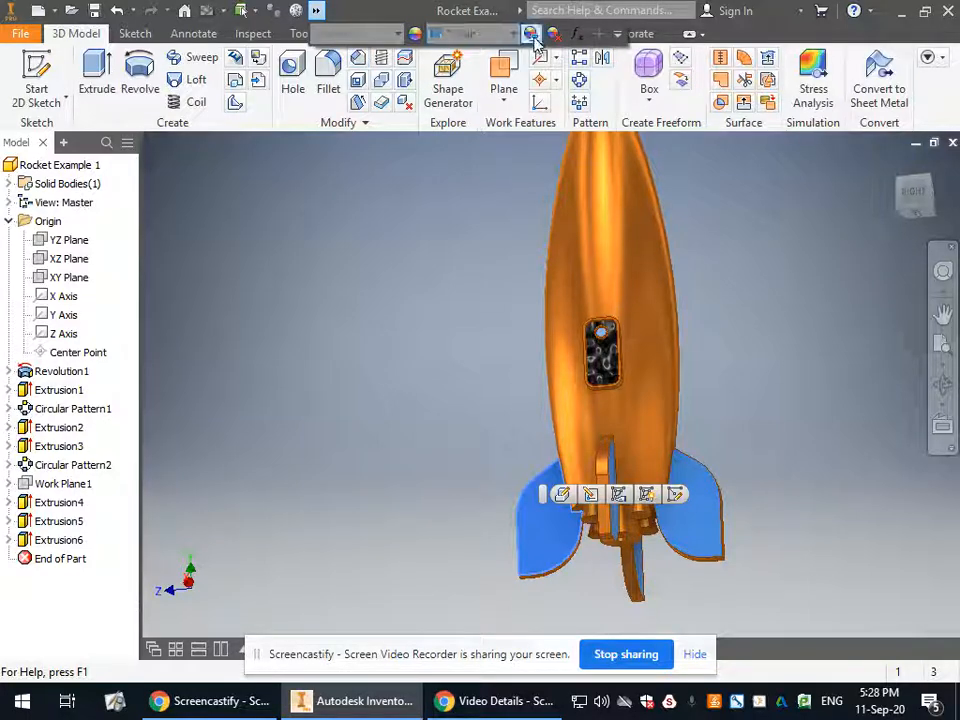
left_click(531, 35)
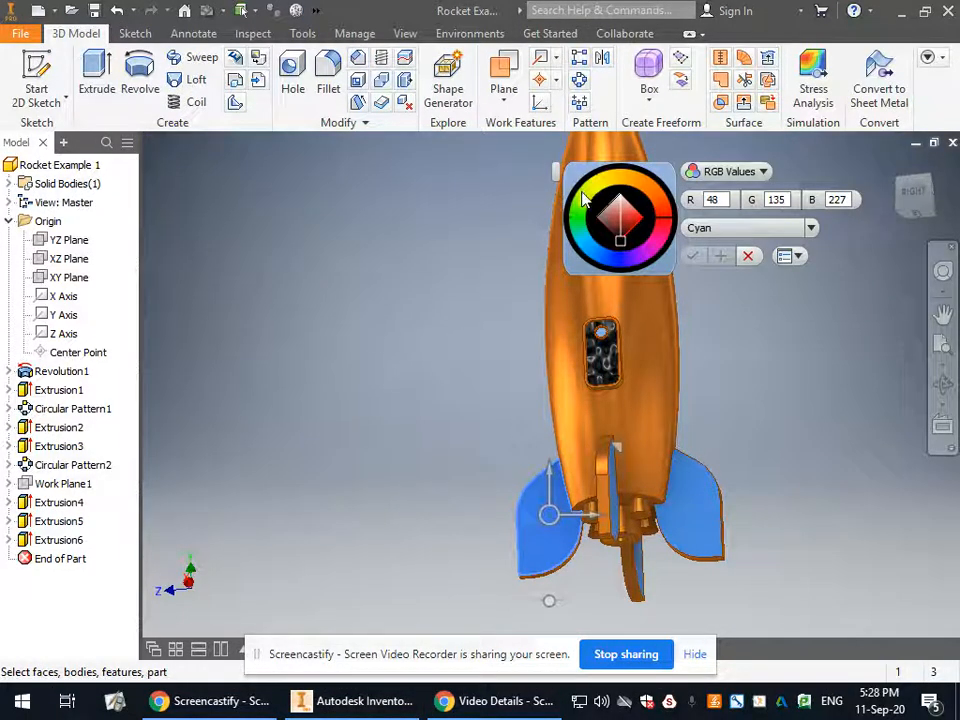
left_click_drag(583, 199, 577, 222)
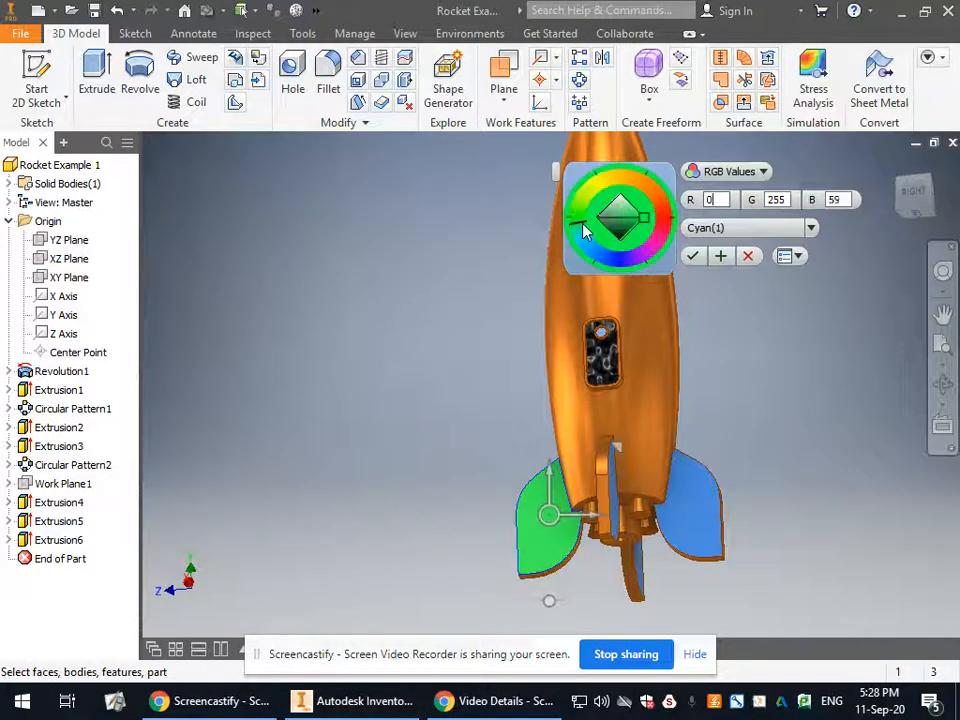
left_click(663, 235)
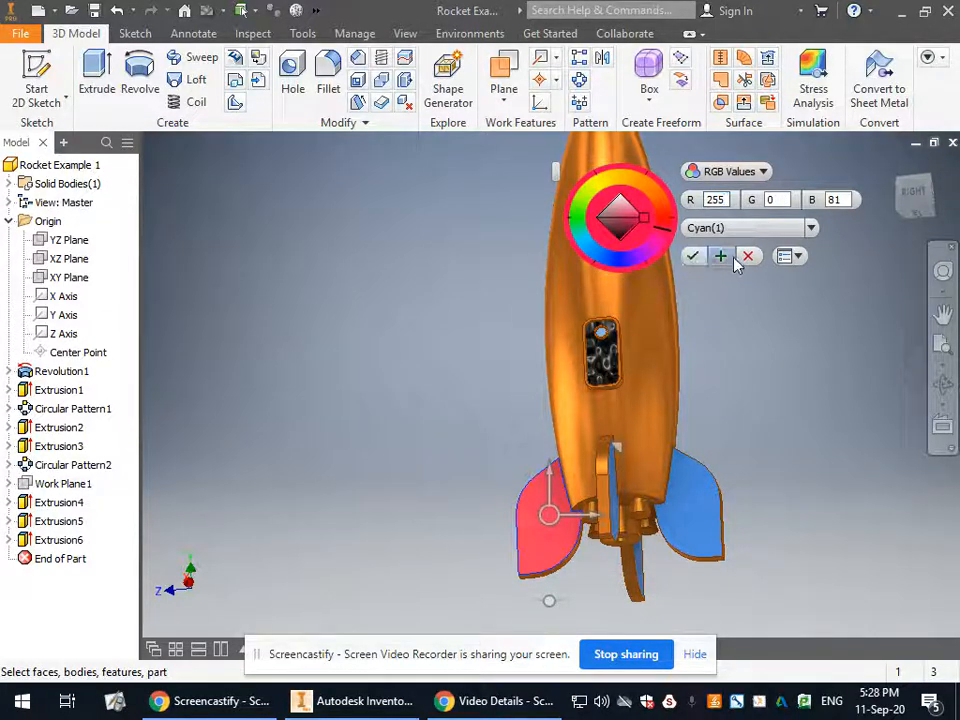
left_click(745, 256)
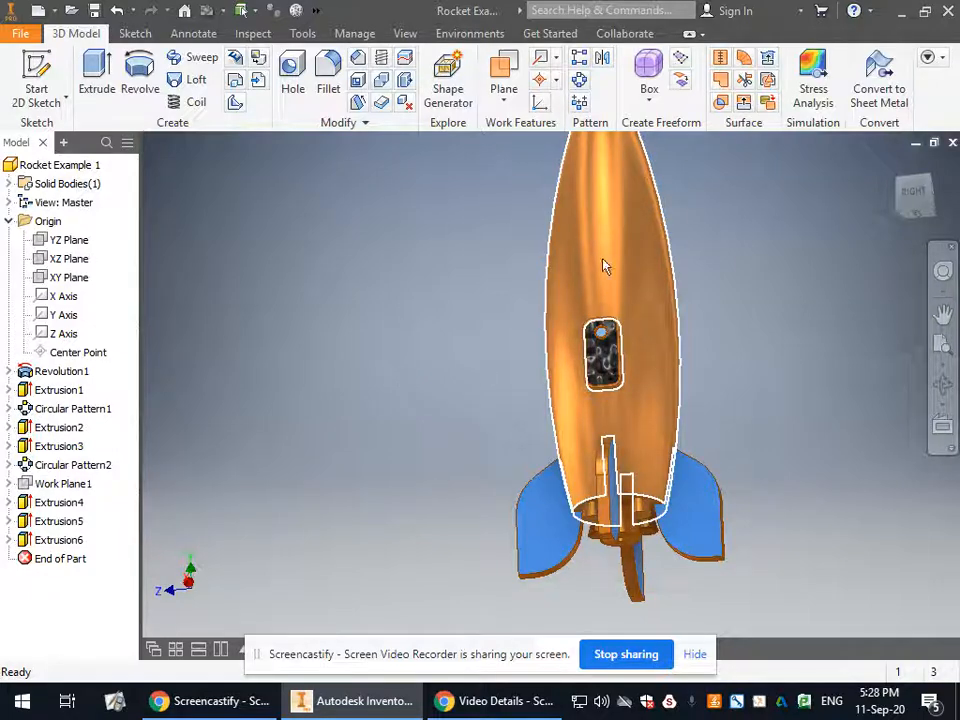
Select the conical side faces and bottom faces of the engine nozzles under the rocket body.
scroll(613, 507, "down", 3)
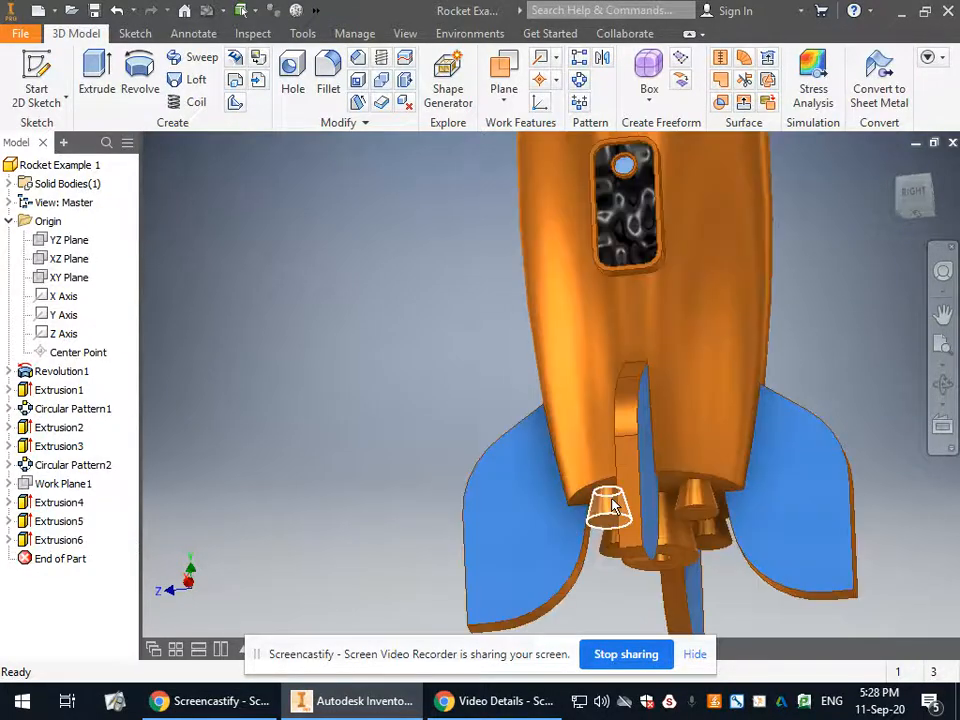
left_click(613, 507)
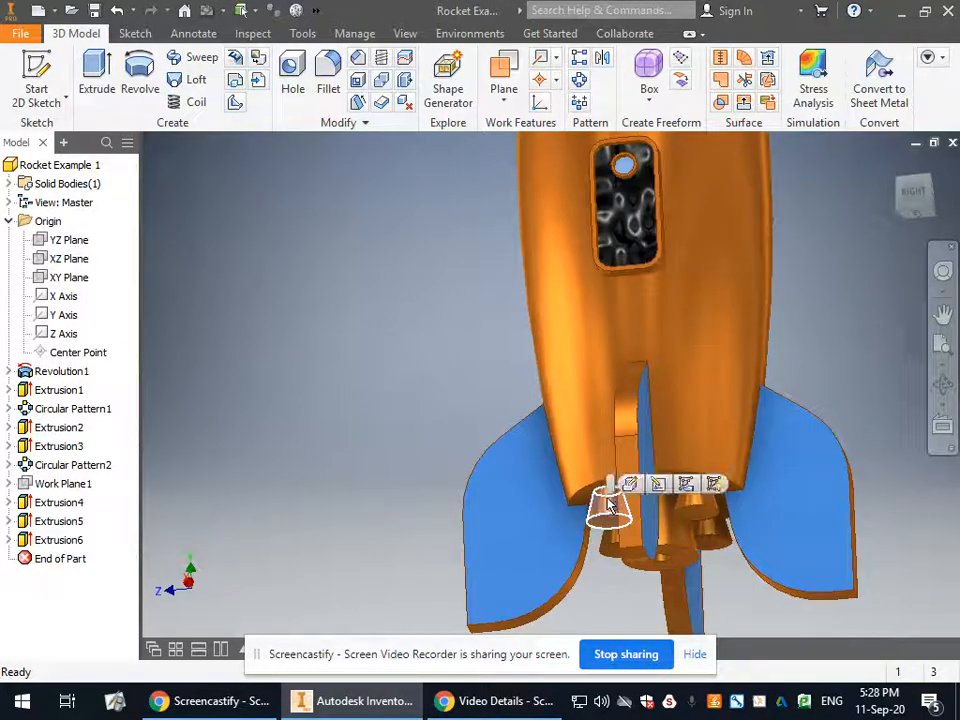
left_click(703, 505, "ctrl")
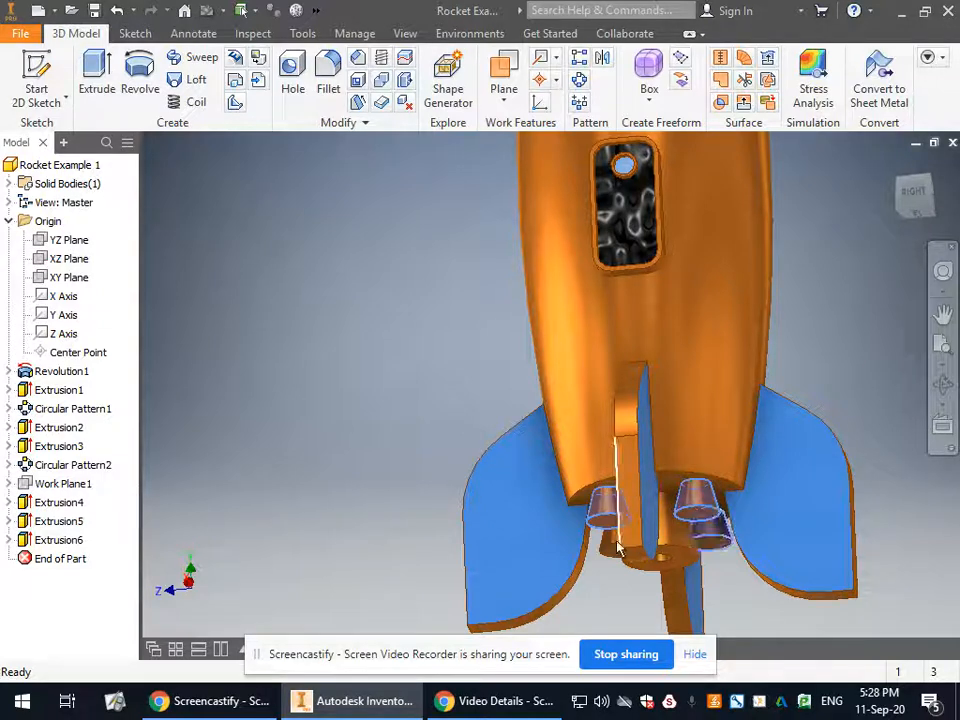
left_click(672, 534, "ctrl")
left_click(674, 567, "ctrl")
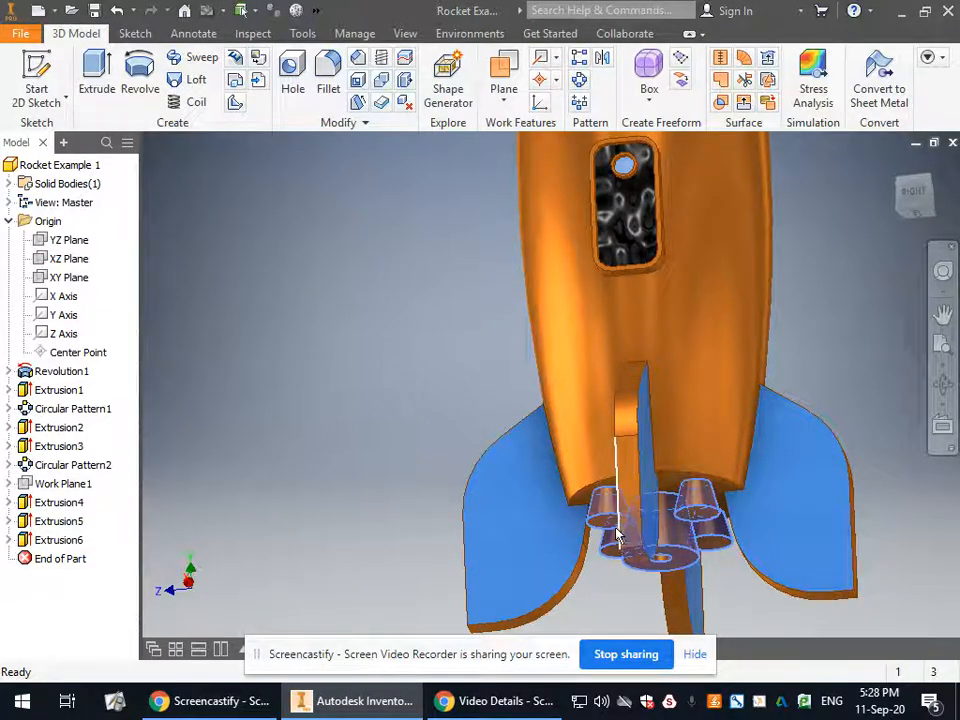
right_click(706, 514)
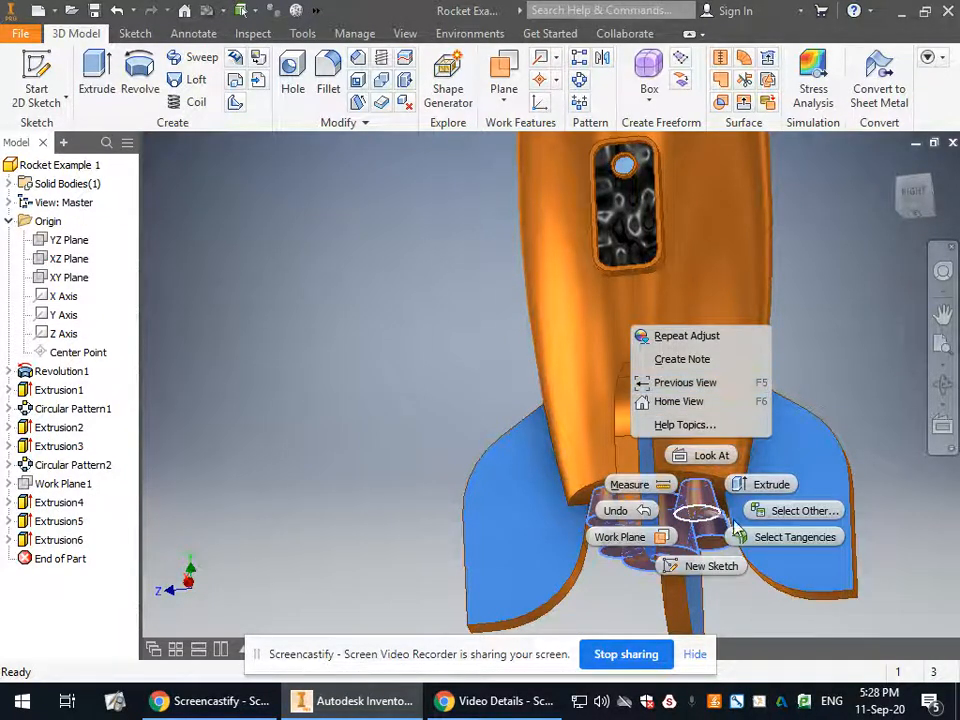
left_click(705, 506)
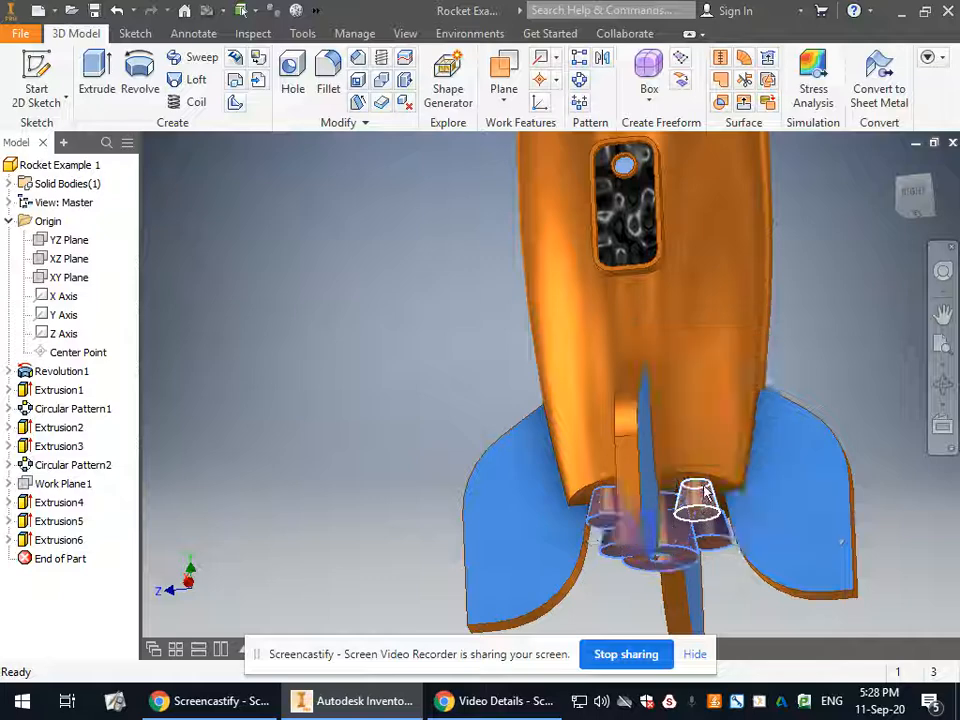
right_click(704, 486)
left_click(843, 358)
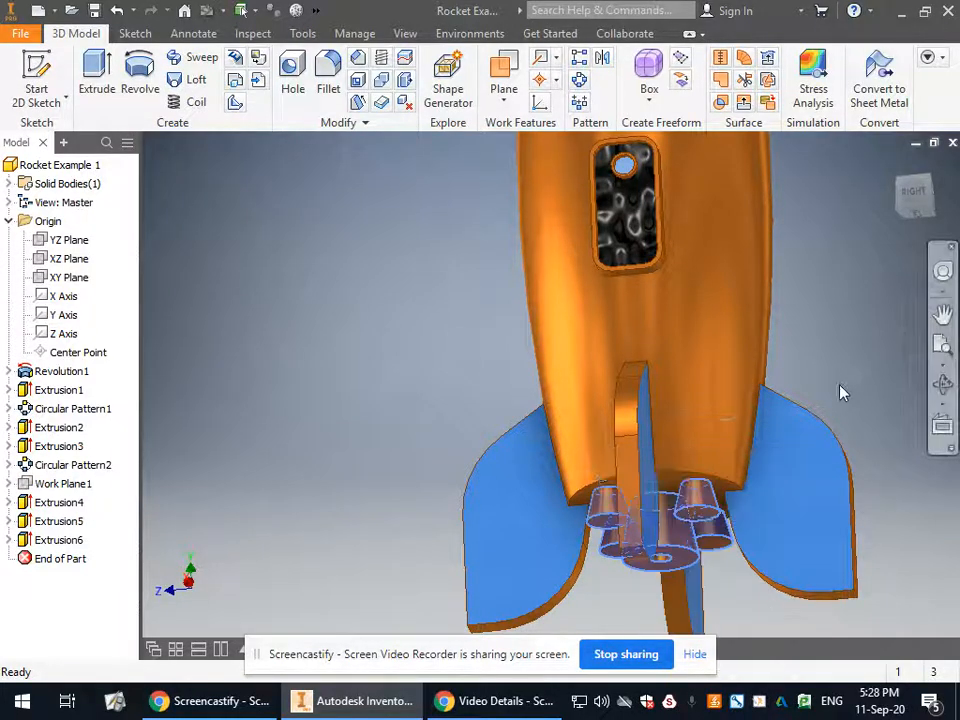
scroll(731, 299, "up", 5)
scroll(778, 522, "down", 6)
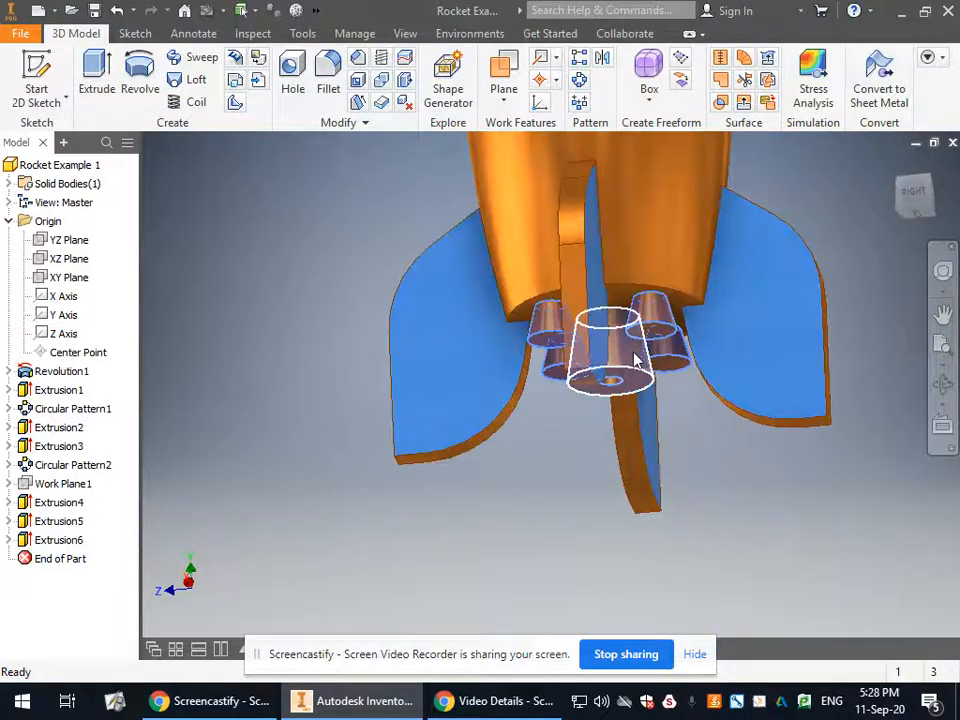
right_click(634, 360)
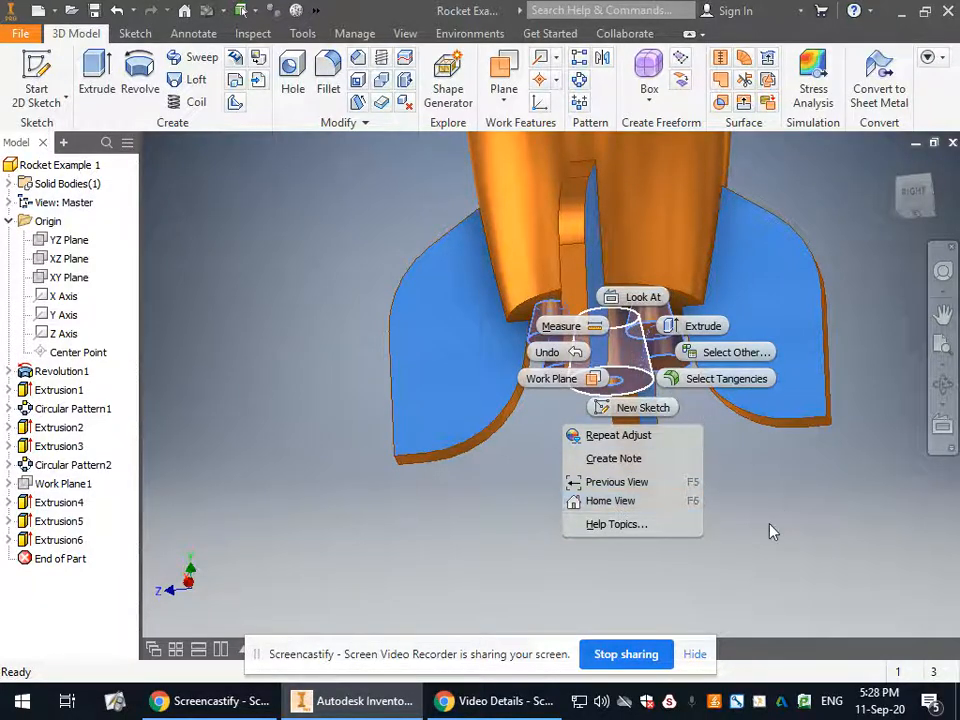
left_click(731, 446)
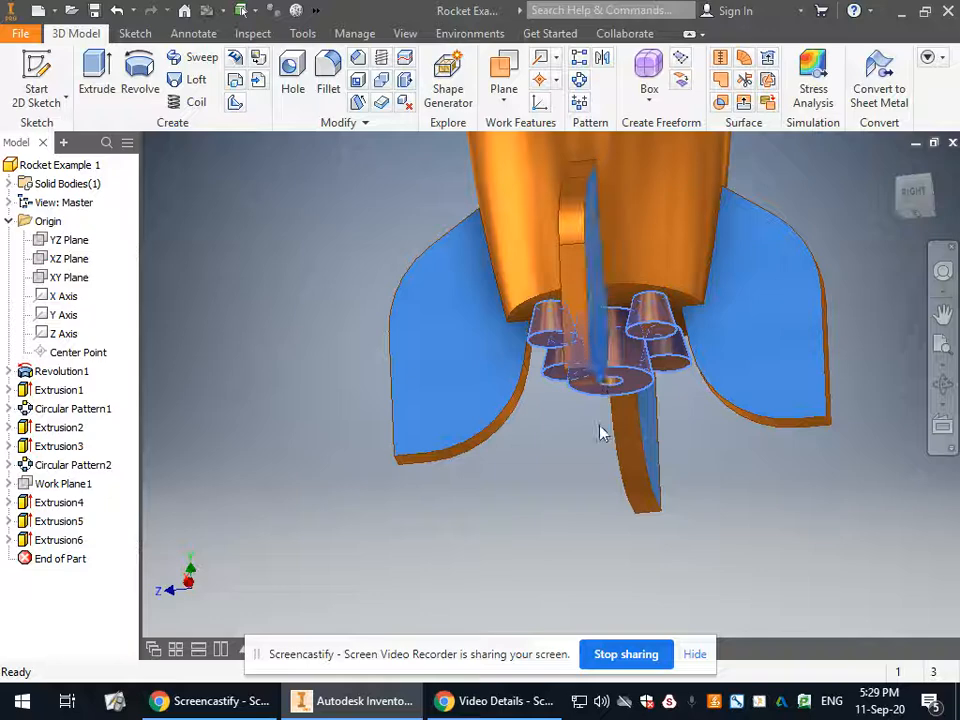
scroll(599, 423, "up", 6)
scroll(590, 288, "down", 5)
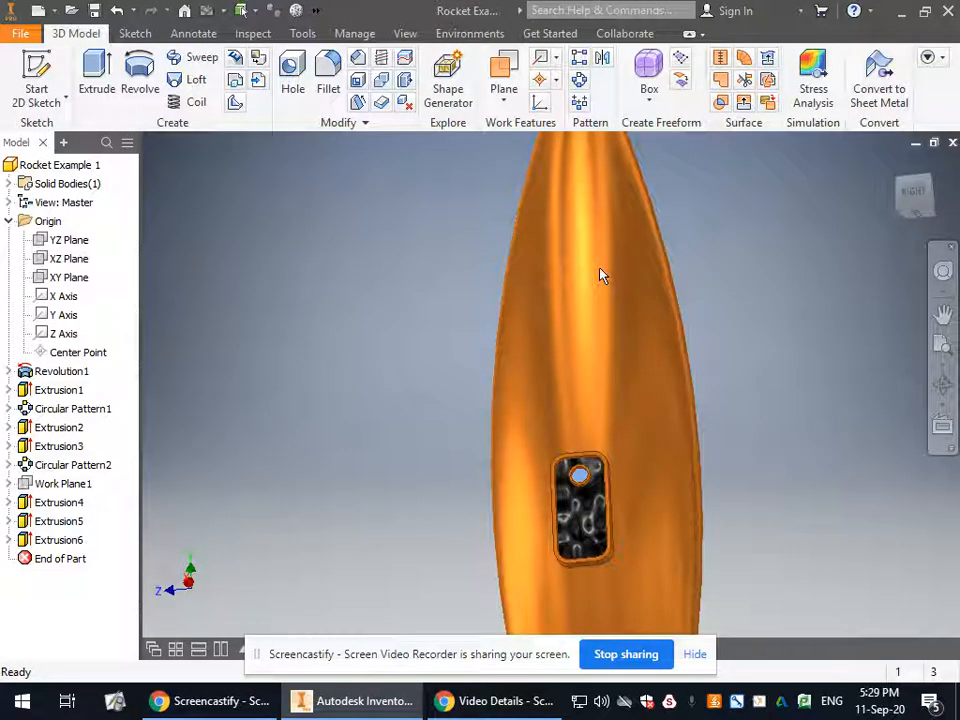
scroll(603, 330, "up", 4)
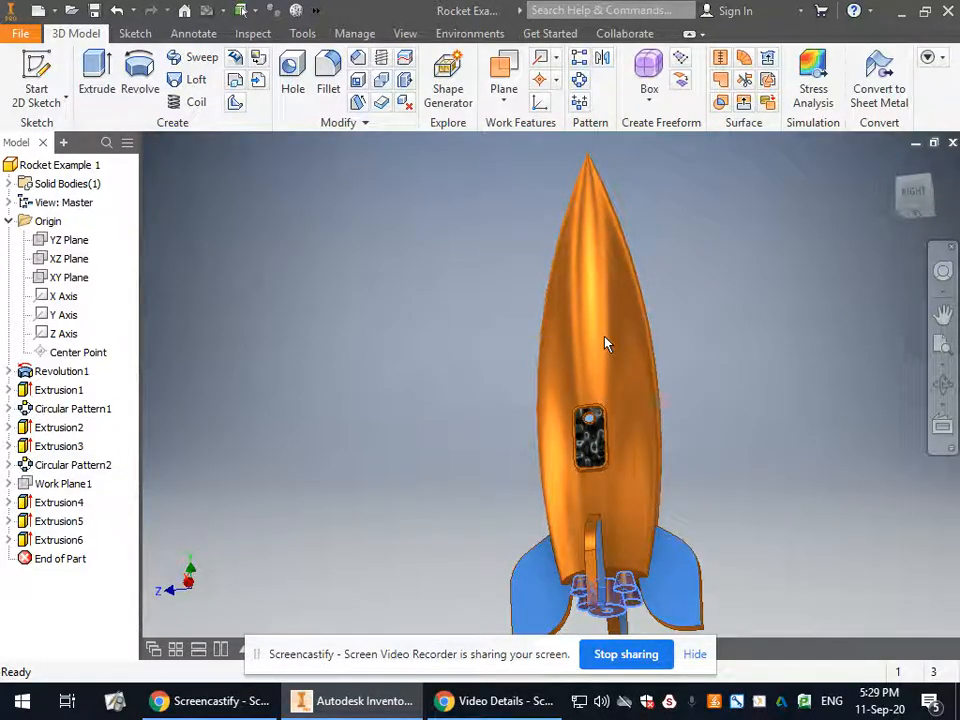